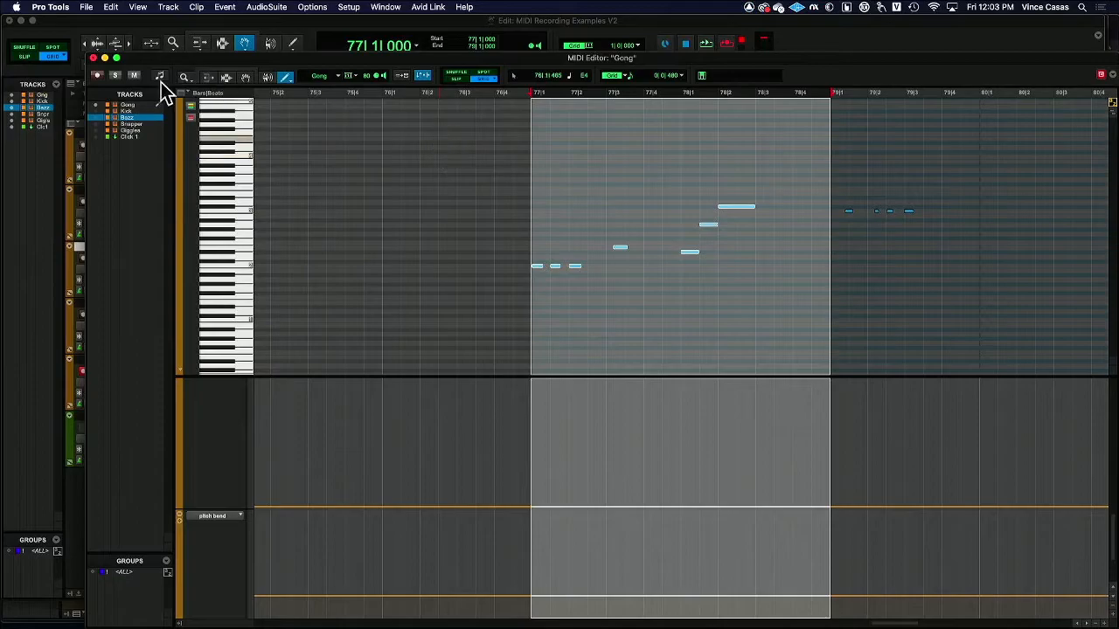
Close the MIDI Editor window, reopen it for the Gong track, and reposition it slightly over the Edit window
{"action": "left_click", "coordinate": [94, 58]}
{"action": "left_click", "coordinate": [387, 7]}
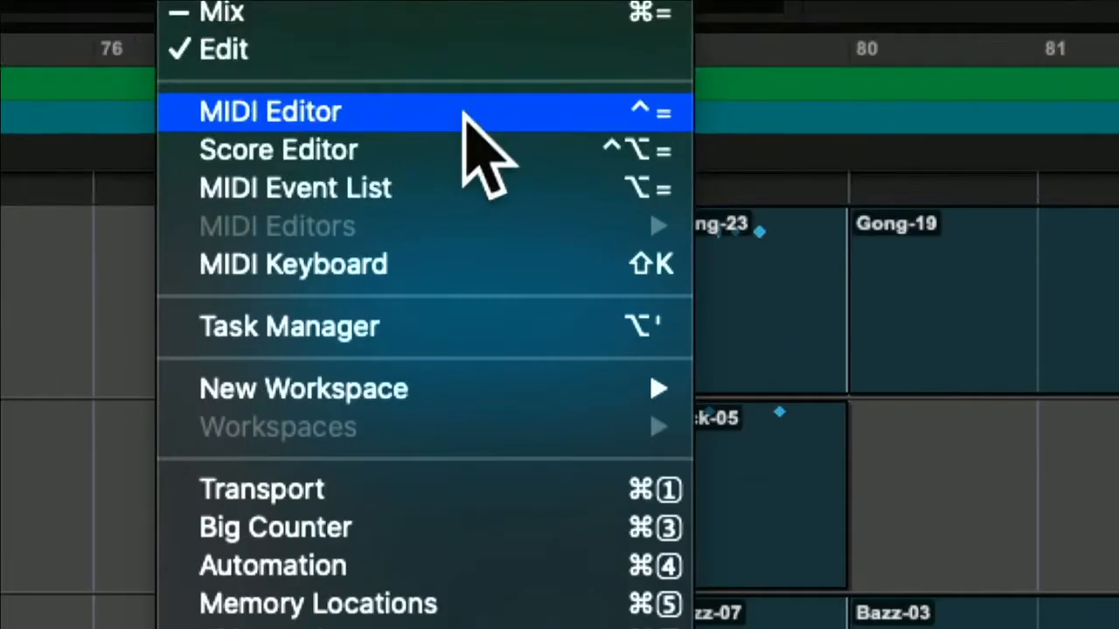
{"action": "left_click", "coordinate": [464, 114]}
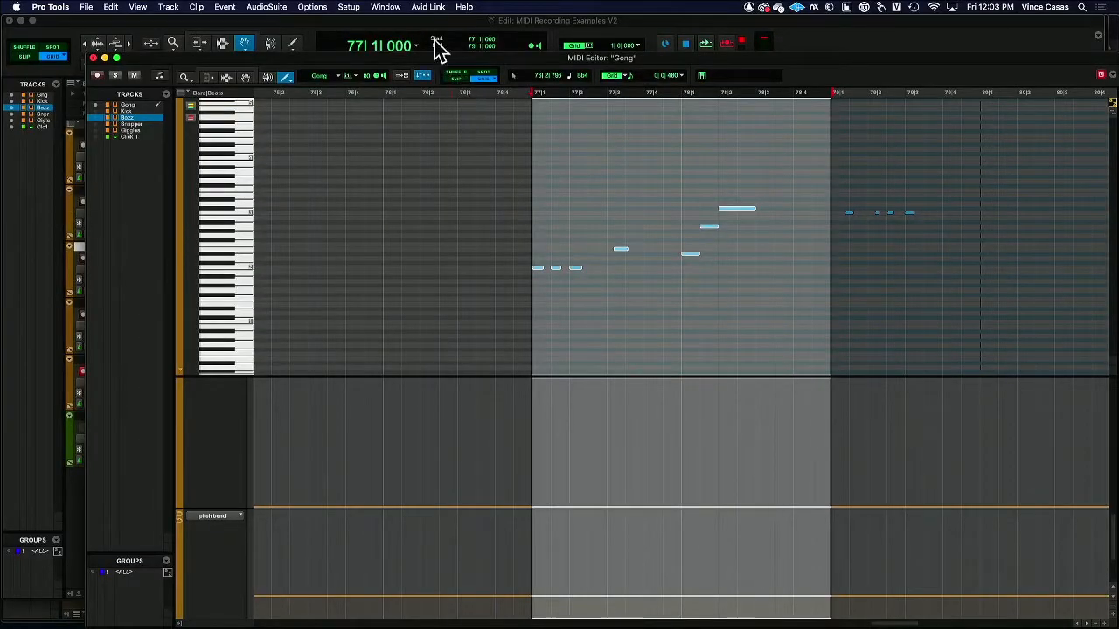
{"action": "mouse_move", "coordinate": [433, 57]}
{"action": "left_mouse_down"}
{"action": "mouse_move", "coordinate": [388, 32]}
{"action": "mouse_move", "coordinate": [463, 42]}
{"action": "mouse_move", "coordinate": [450, 47]}
{"action": "left_mouse_up"}
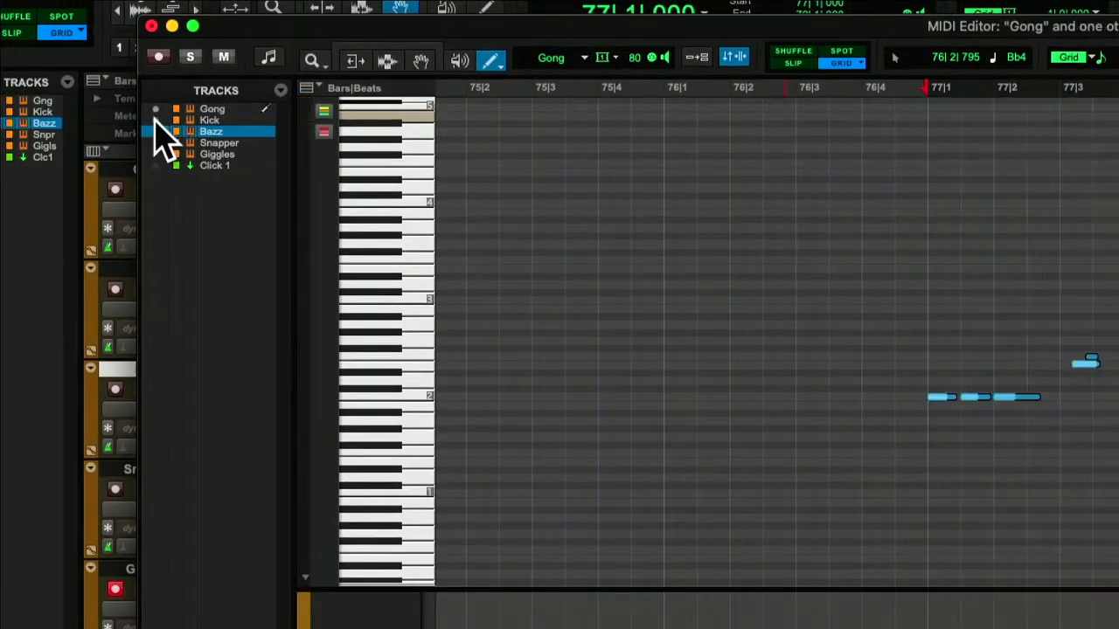
Show all five instrument tracks' notes together, making Bazz the pencil-enabled track and Gong the selected track
{"action": "left_click", "coordinate": [156, 132]}
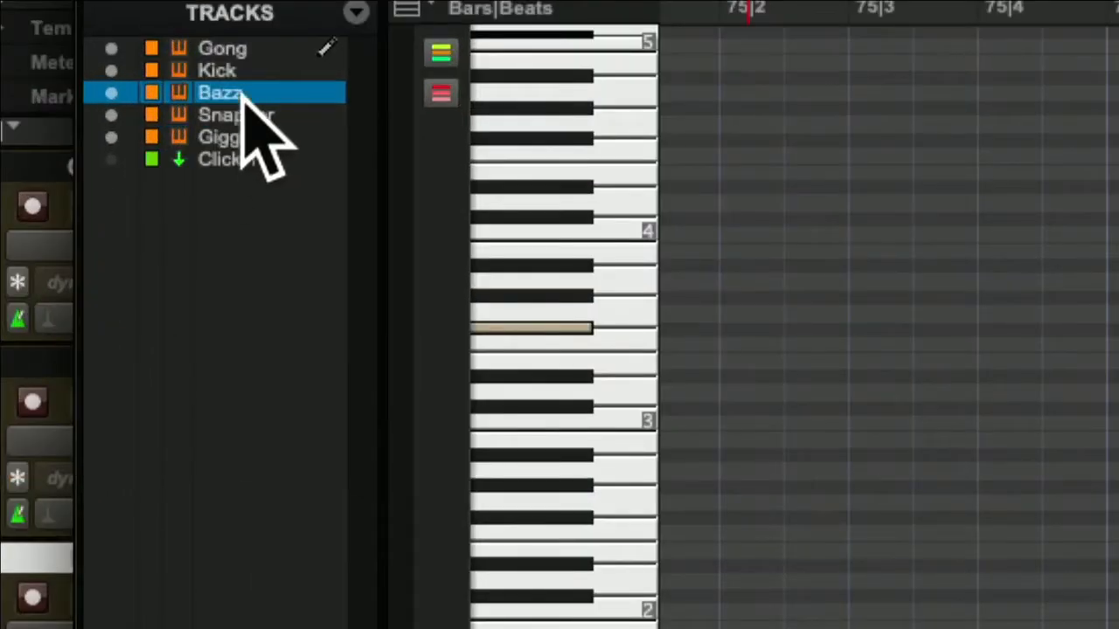
{"action": "left_click", "coordinate": [192, 130]}
{"action": "left_click", "coordinate": [193, 138]}
{"action": "left_click", "coordinate": [230, 115]}
{"action": "left_click", "coordinate": [224, 93]}
{"action": "left_click", "coordinate": [219, 70]}
{"action": "left_click", "coordinate": [220, 50]}
{"action": "left_click", "coordinate": [222, 74]}
{"action": "left_click", "coordinate": [224, 92]}
{"action": "left_click", "coordinate": [229, 116]}
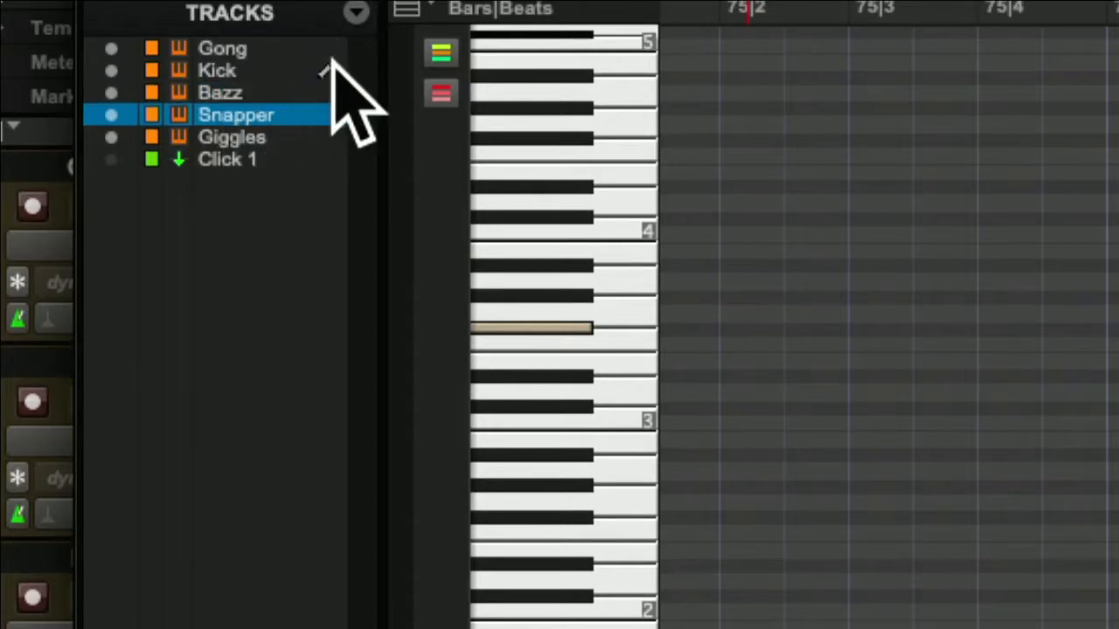
{"action": "left_click", "coordinate": [224, 92]}
{"action": "left_click", "coordinate": [220, 50]}
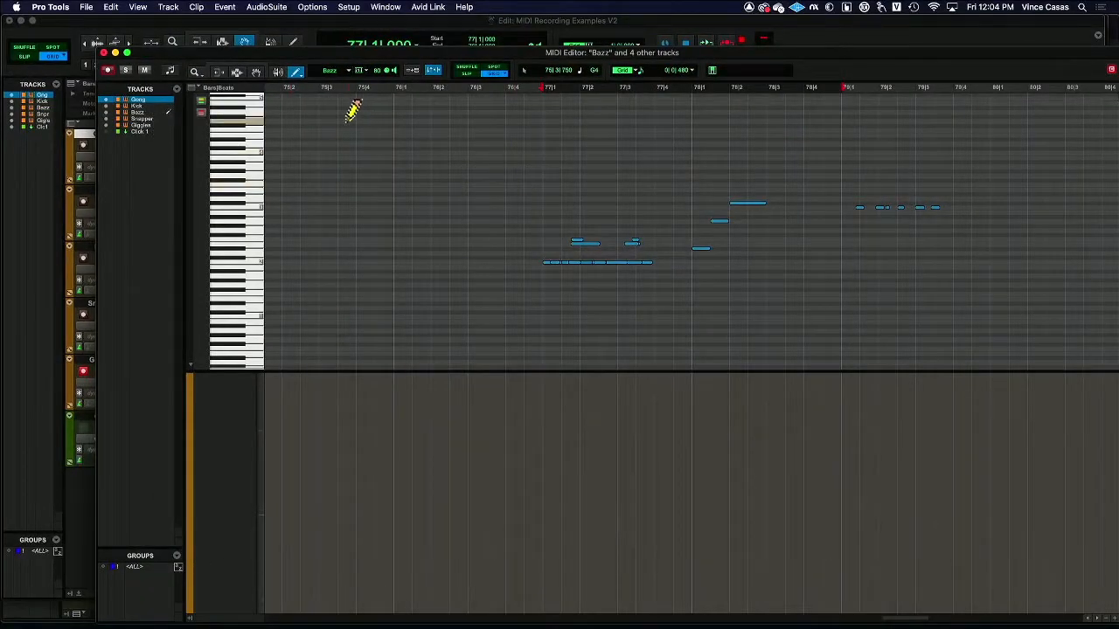
Select the notes of all shown tracks with the Grabber tool and move them one semitone lower and slightly later
{"action": "left_click_drag", "start_coordinate": [538, 192], "coordinate": [959, 278]}
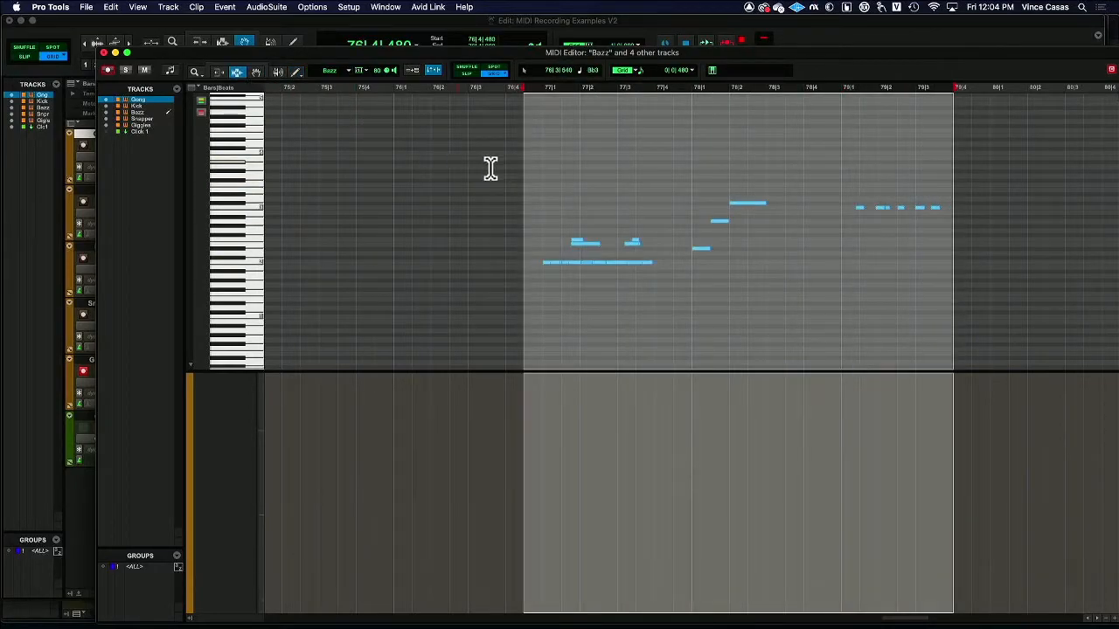
{"action": "left_click", "coordinate": [523, 189]}
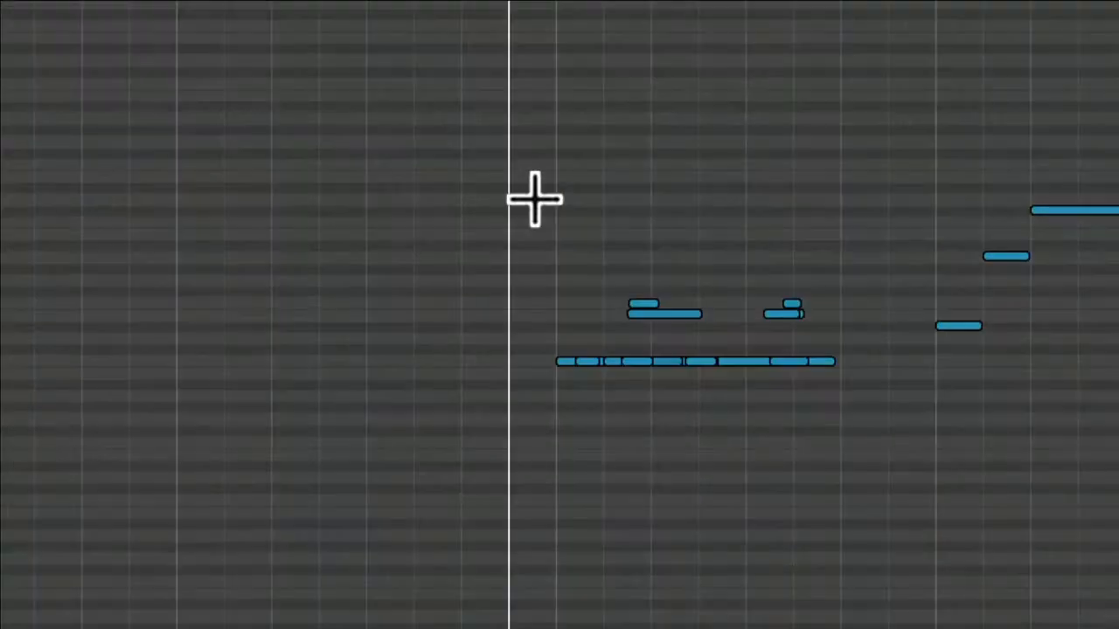
{"action": "left_click_drag", "start_coordinate": [530, 197], "coordinate": [665, 287]}
{"action": "left_click_drag", "start_coordinate": [871, 423], "coordinate": [872, 432]}
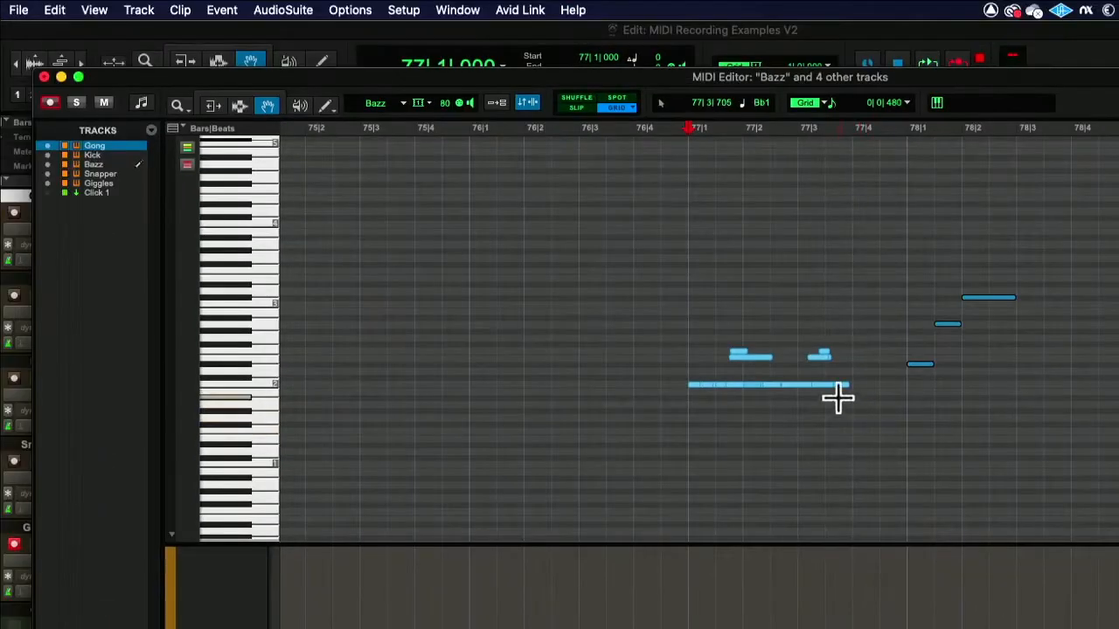
{"action": "left_click_drag", "start_coordinate": [666, 231], "coordinate": [1092, 522]}
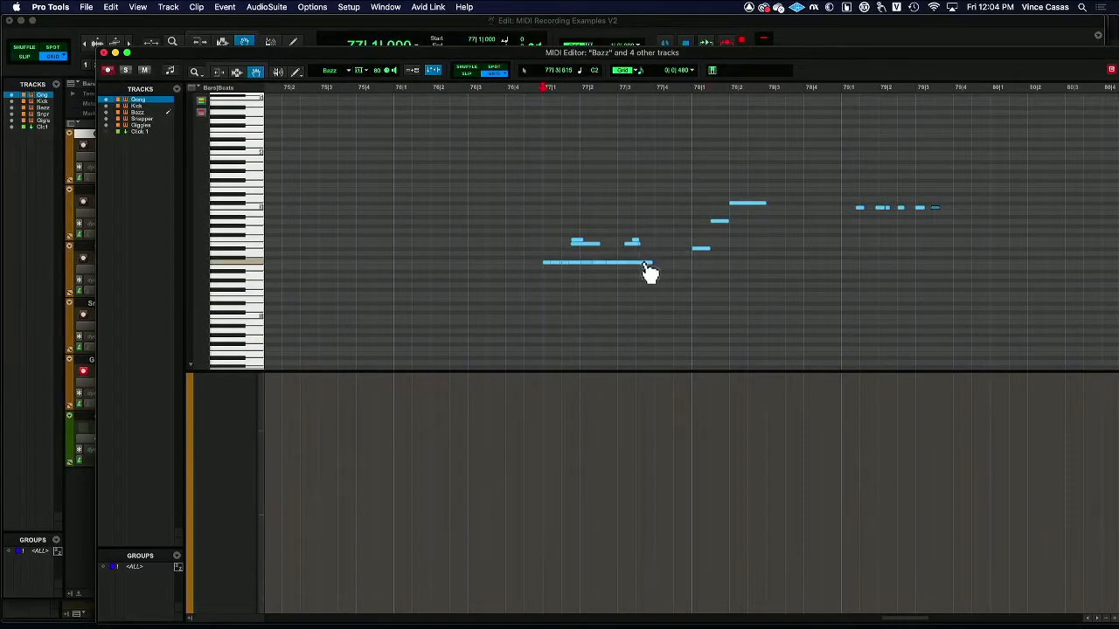
{"action": "mouse_move", "coordinate": [648, 273]}
{"action": "left_mouse_down"}
{"action": "mouse_move", "coordinate": [650, 246]}
{"action": "mouse_move", "coordinate": [644, 278]}
{"action": "left_mouse_up"}
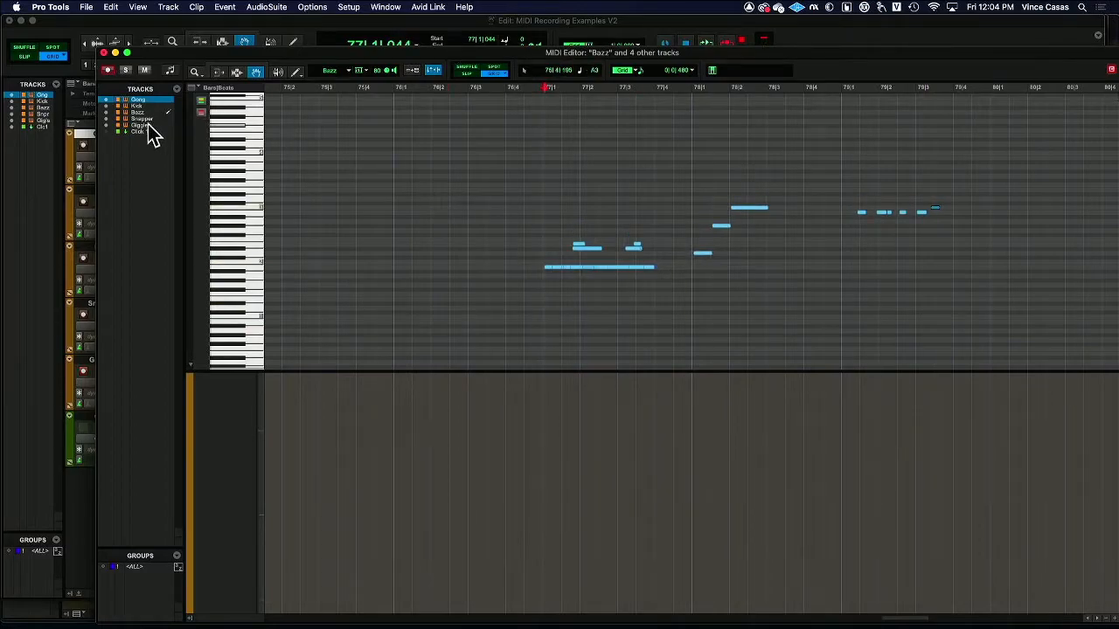
Select the Bazz track and hide the other tracks' notes so the MIDI Editor shows only Bazz
{"action": "left_click", "coordinate": [150, 114]}
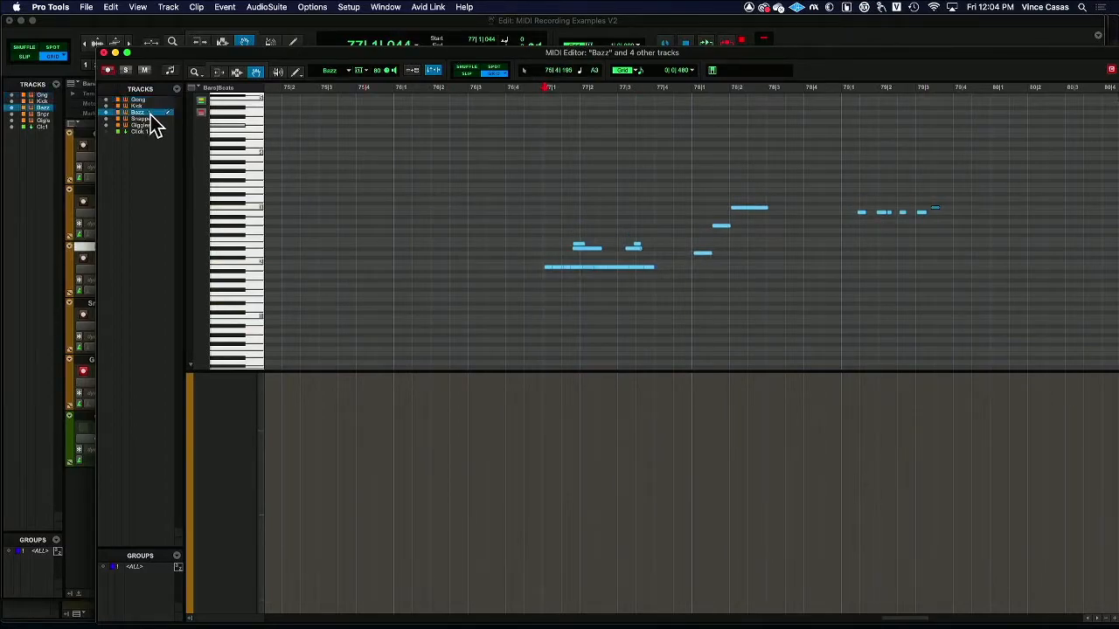
{"action": "left_click", "coordinate": [105, 106]}
{"action": "left_click", "coordinate": [106, 119]}
{"action": "left_click", "coordinate": [106, 125]}
Select Bazz's four notes in bar 77 and move them one semitone higher, starting at 77|1|327
{"action": "left_click_drag", "start_coordinate": [542, 247], "coordinate": [693, 306]}
{"action": "left_click", "coordinate": [634, 257]}
{"action": "left_click_drag", "start_coordinate": [525, 234], "coordinate": [704, 315]}
{"action": "left_click_drag", "start_coordinate": [544, 254], "coordinate": [680, 295]}
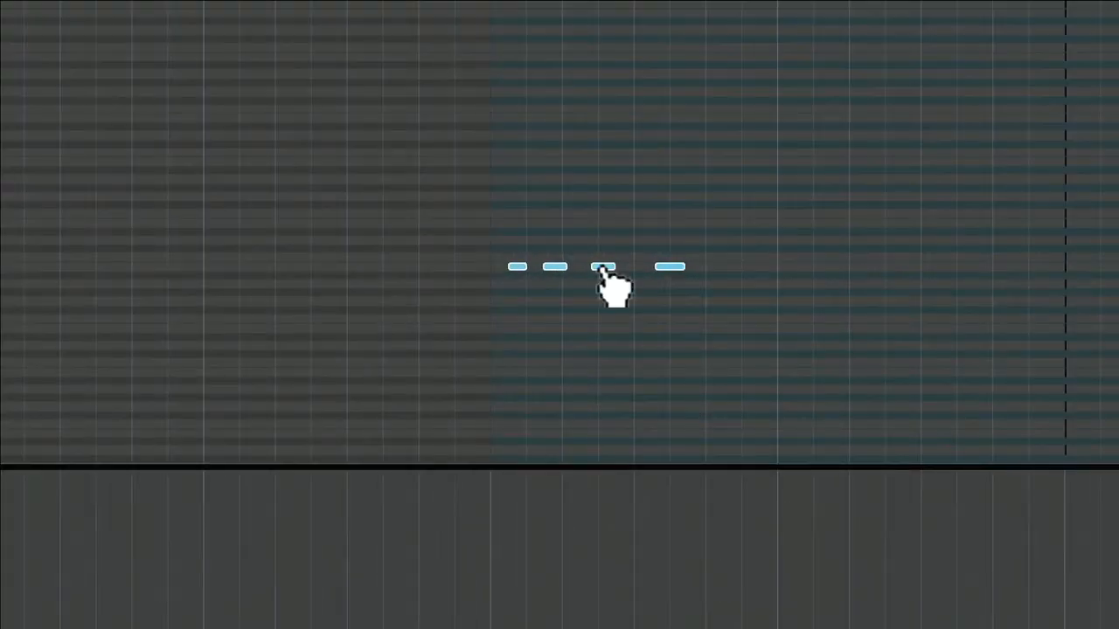
{"action": "mouse_move", "coordinate": [602, 265]}
{"action": "left_mouse_down"}
{"action": "mouse_move", "coordinate": [599, 247]}
{"action": "mouse_move", "coordinate": [577, 254]}
{"action": "mouse_move", "coordinate": [591, 259]}
{"action": "left_mouse_up"}
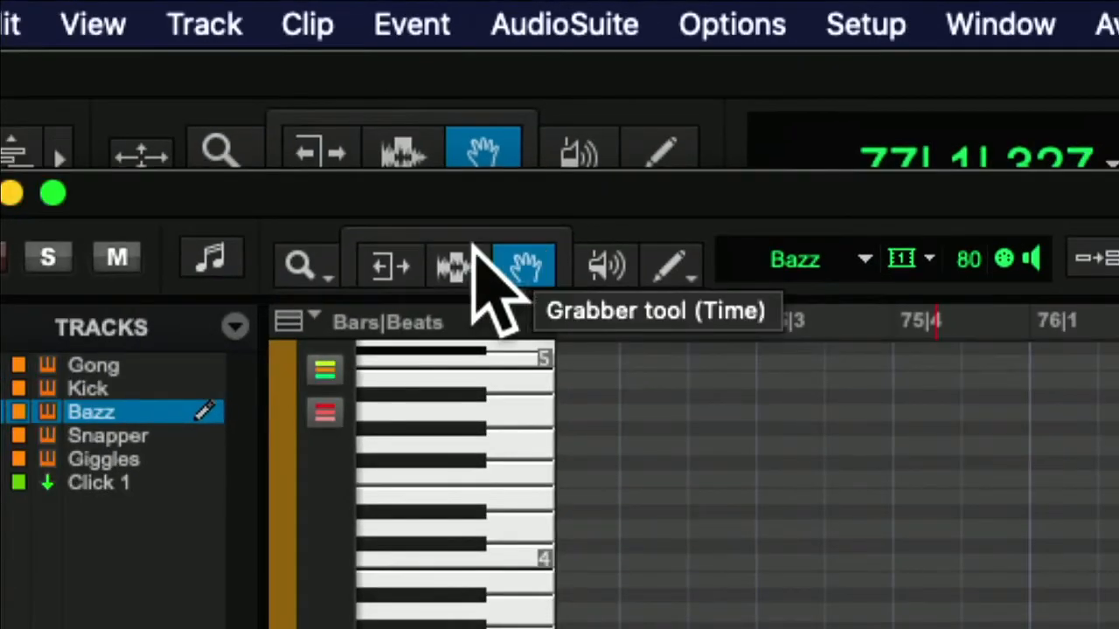
Switch through the Trim and Selector tools in the MIDI Editor and return to the Grabber tool
{"action": "left_click", "coordinate": [363, 336]}
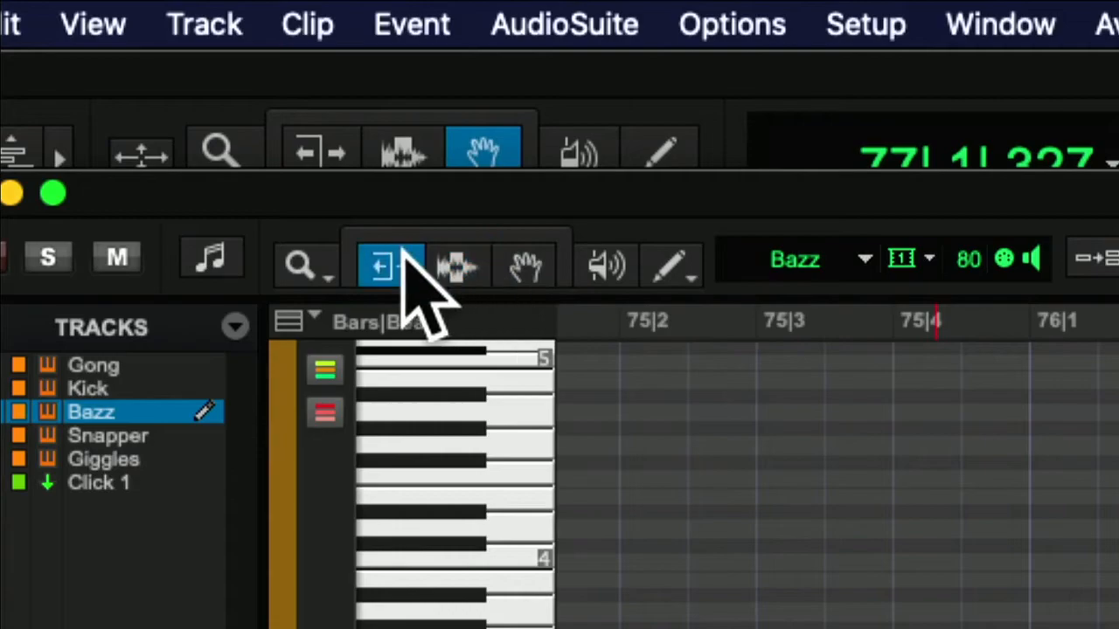
{"action": "left_click", "coordinate": [456, 265]}
{"action": "left_click", "coordinate": [523, 265]}
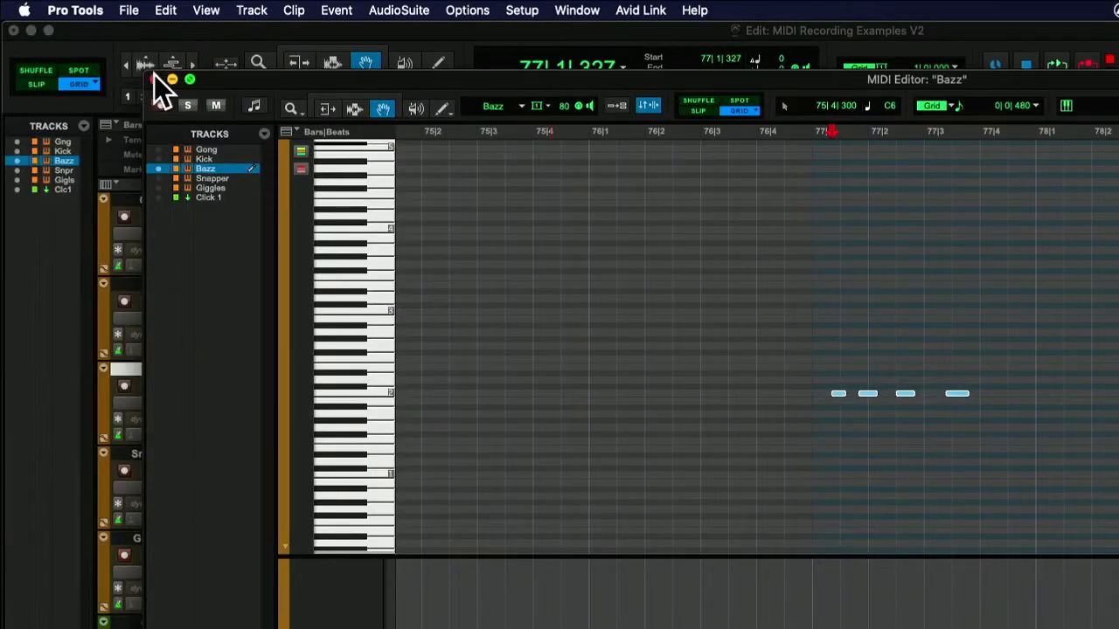
Close the Bazz MIDI Editor and open the Gong-22 clip in the MIDI Editor from the Edit window
{"action": "left_click", "coordinate": [157, 79]}
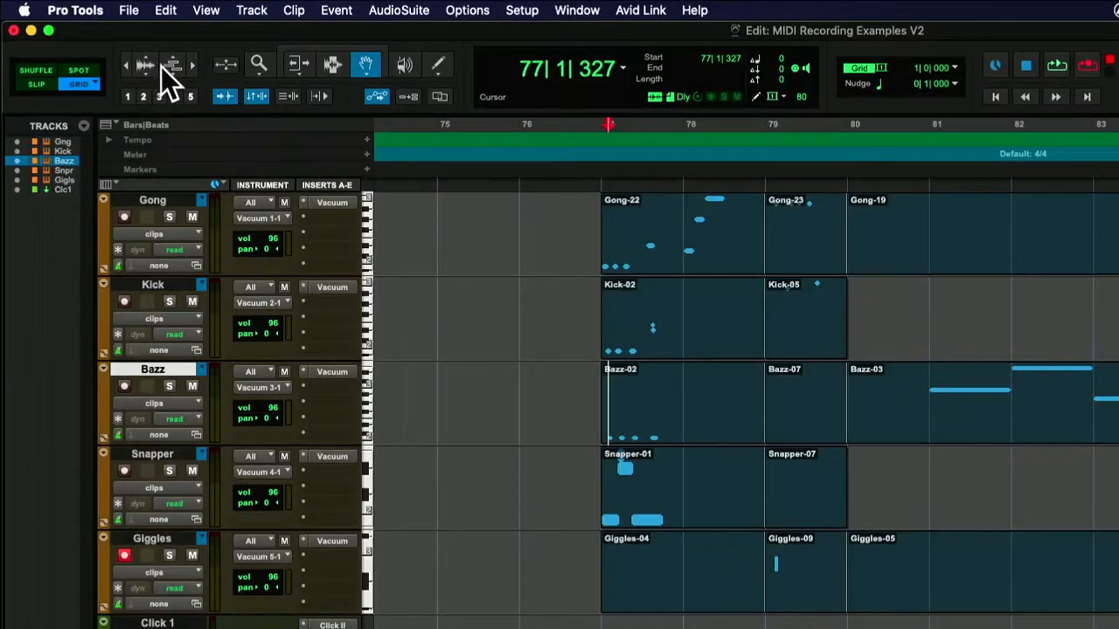
{"action": "double_click", "coordinate": [654, 255]}
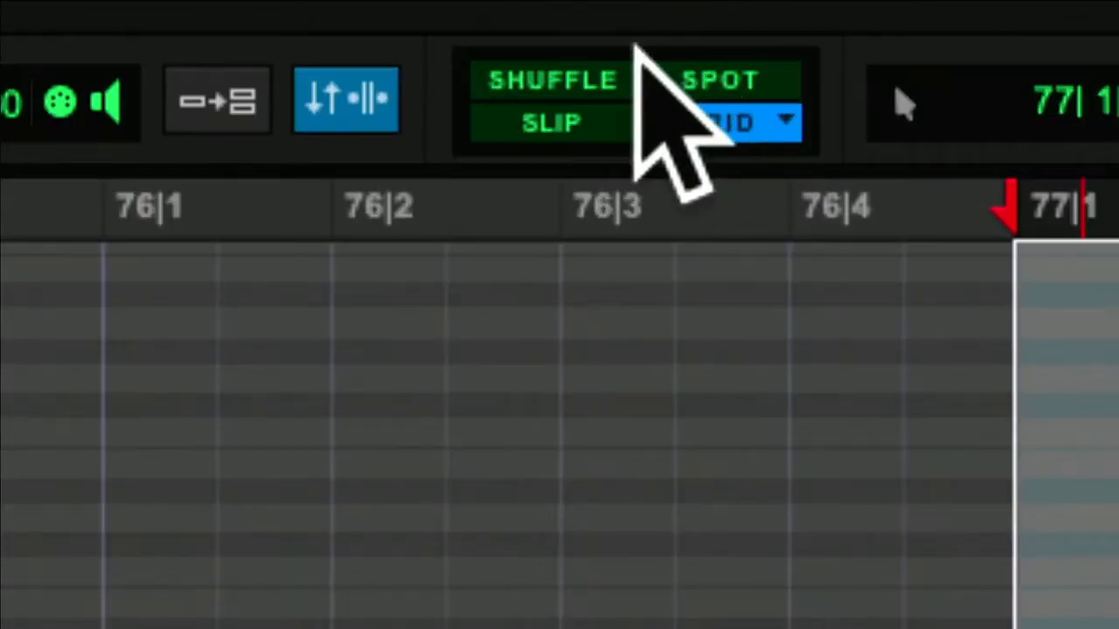
Switch the MIDI Editor's edit mode through Slip, Spot and Shuffle, and return it to Grid
{"action": "left_click", "coordinate": [690, 103]}
{"action": "left_click", "coordinate": [594, 110]}
{"action": "left_click", "coordinate": [706, 106]}
{"action": "left_click", "coordinate": [699, 78]}
{"action": "left_click", "coordinate": [593, 79]}
{"action": "left_click", "coordinate": [684, 106]}
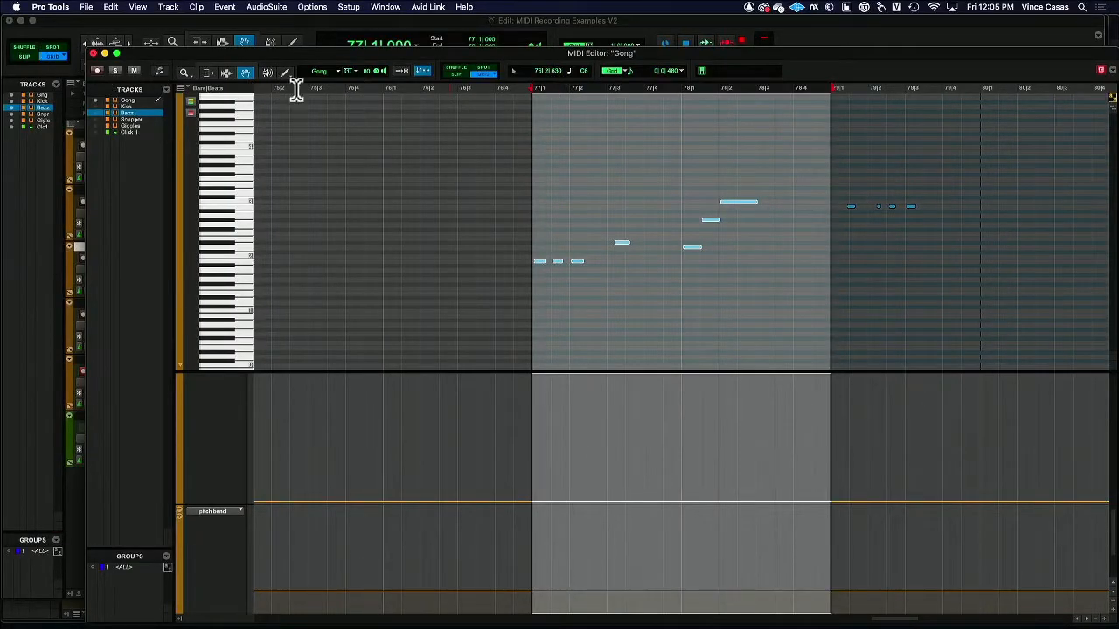
{"action": "left_click", "coordinate": [457, 74]}
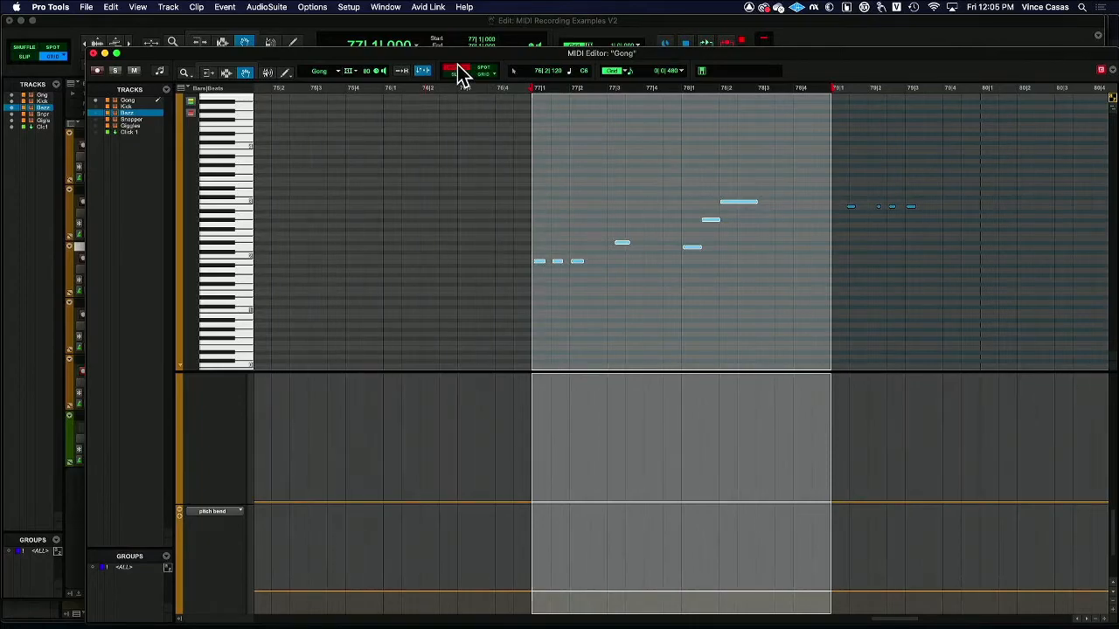
{"action": "left_click", "coordinate": [484, 75]}
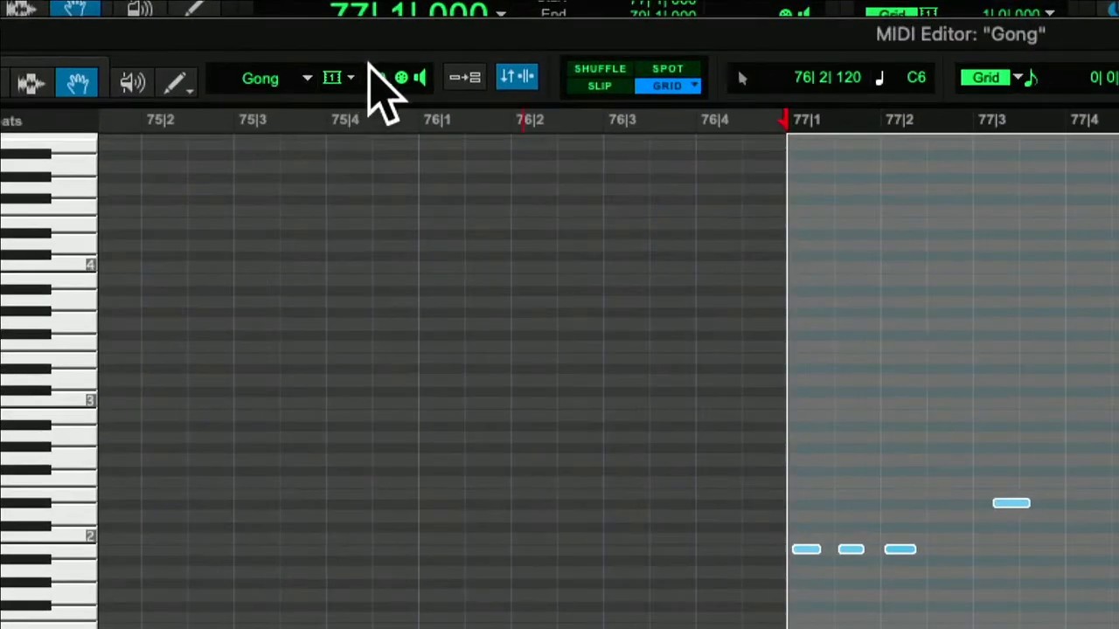
Review the default note duration choices and set the MIDI Editor's grid value to 1/16 note
{"action": "left_click", "coordinate": [350, 79]}
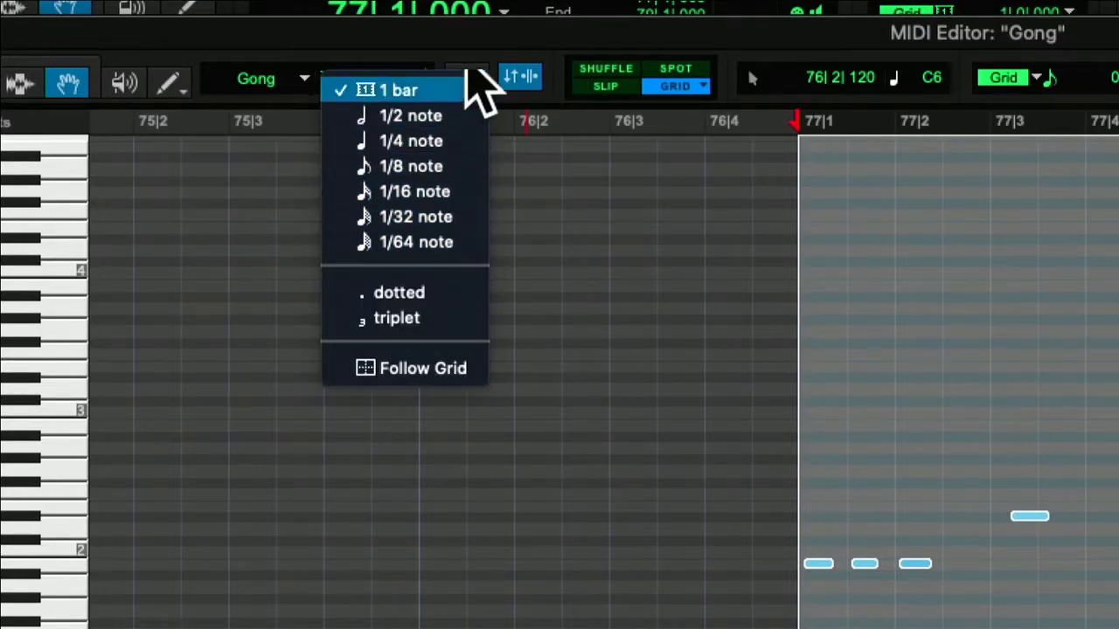
{"action": "left_click", "coordinate": [469, 114]}
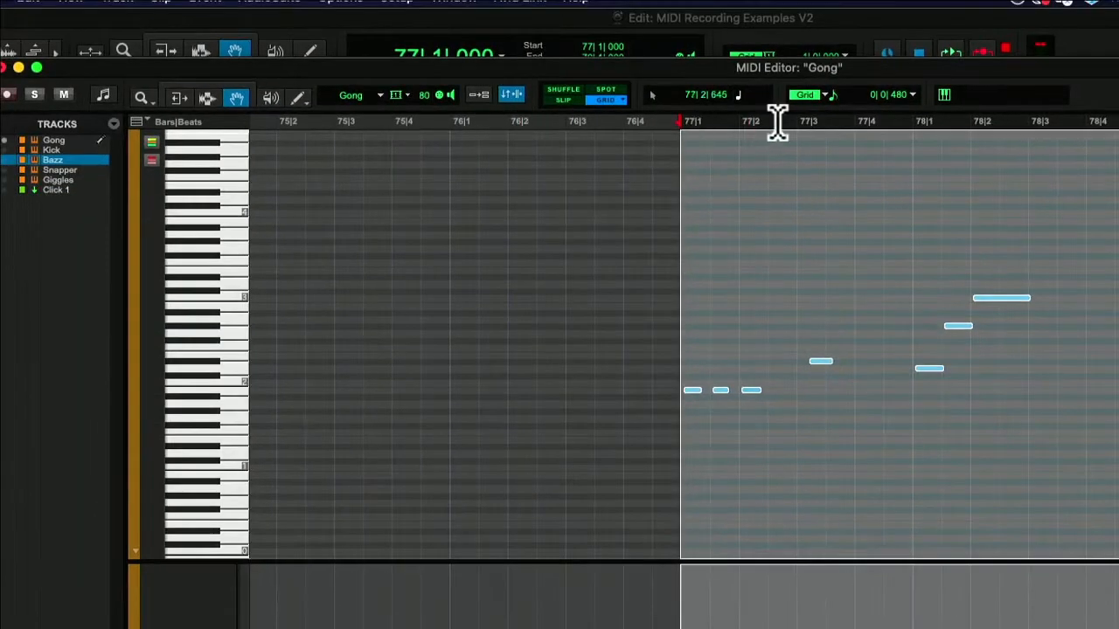
{"action": "left_click", "coordinate": [825, 96]}
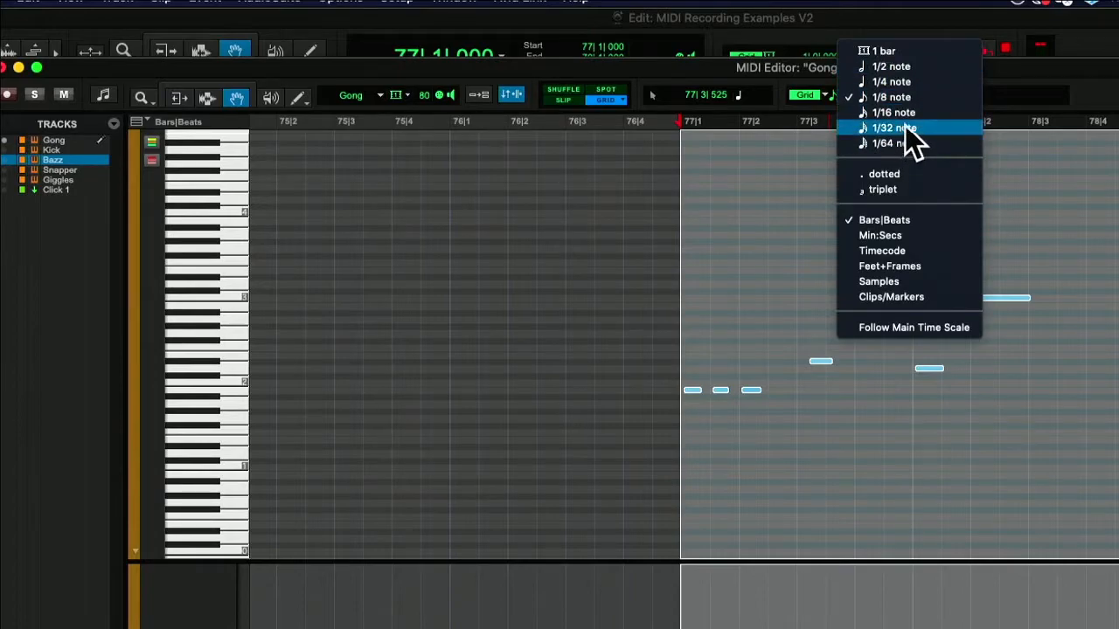
{"action": "left_click", "coordinate": [905, 131]}
{"action": "left_click", "coordinate": [839, 97]}
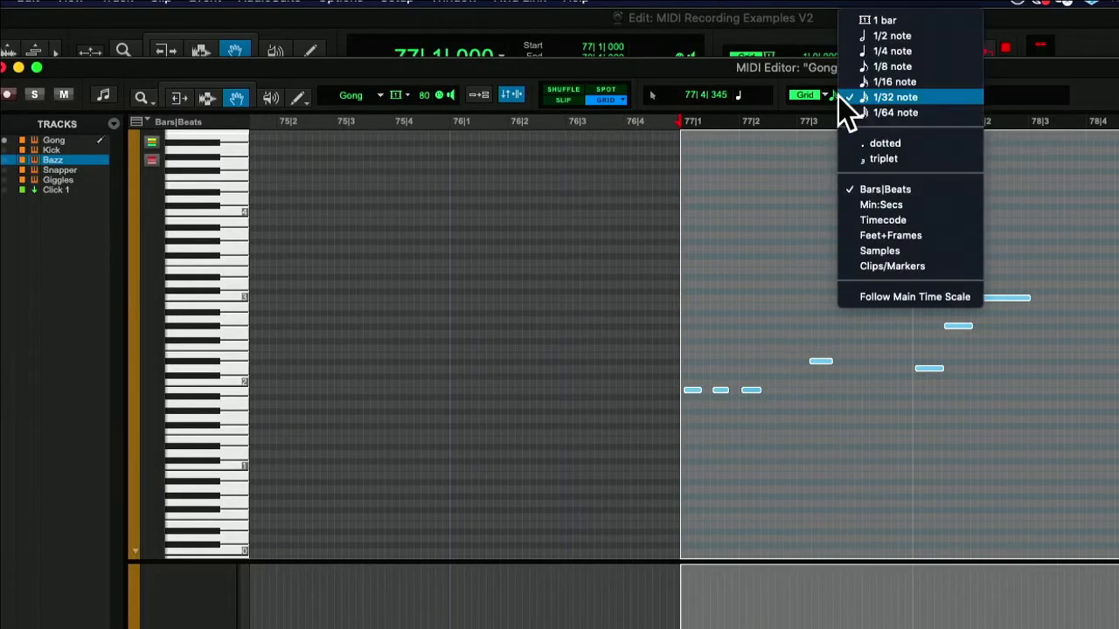
{"action": "left_click", "coordinate": [858, 78]}
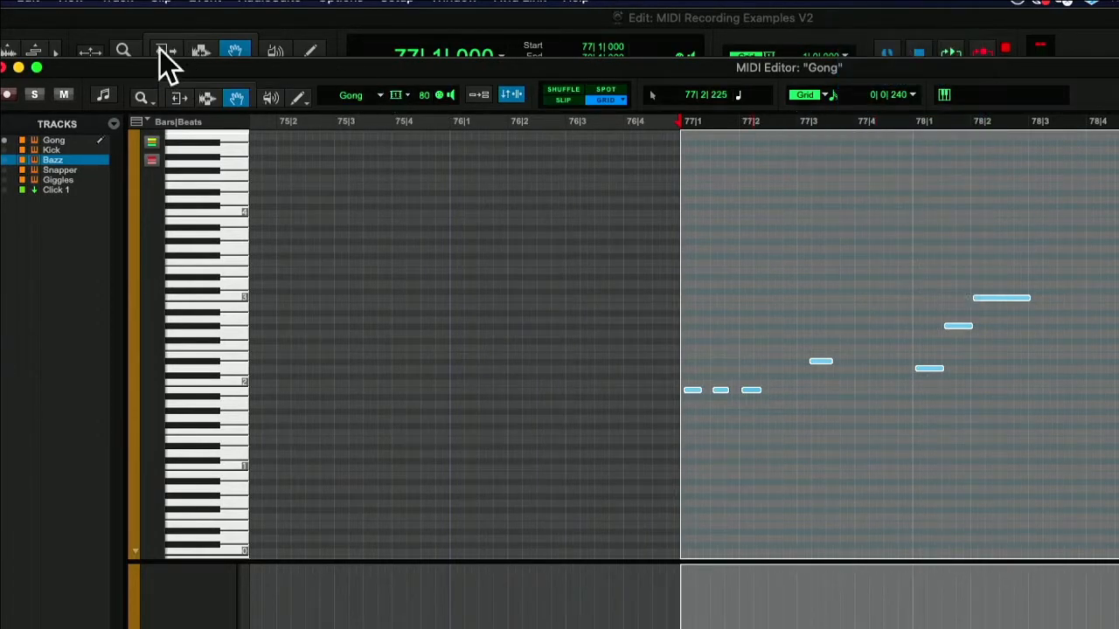
Pencil in a short C#4 note at 76|3|720 and a one-bar C#4 note at 76|4|480, undoing an extra B3 note
{"action": "left_click", "coordinate": [298, 98]}
{"action": "left_click", "coordinate": [615, 206]}
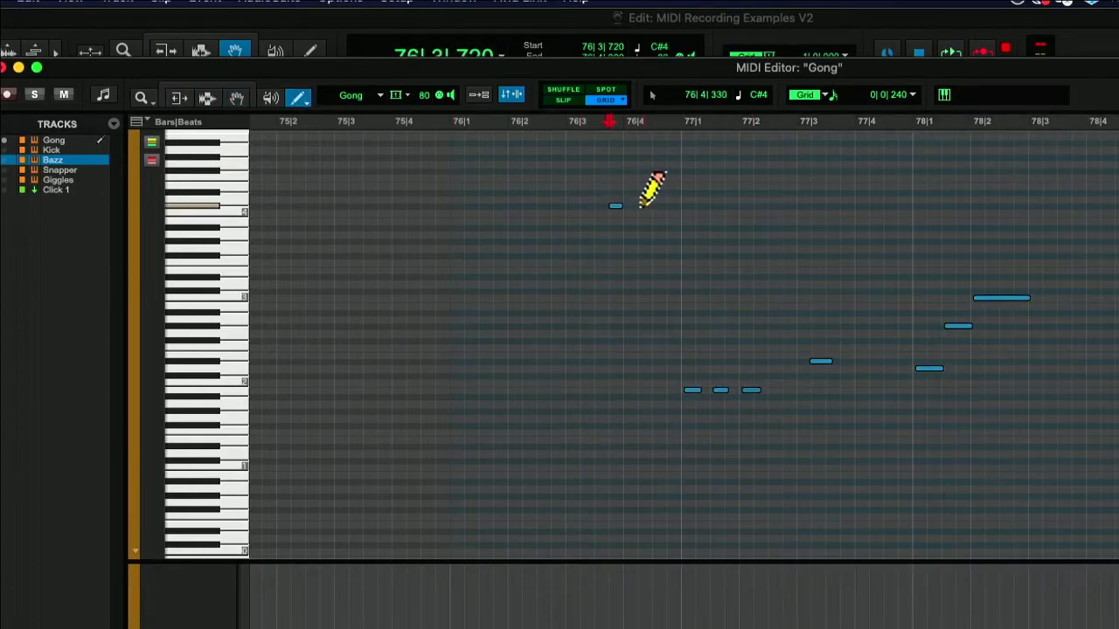
{"action": "left_click_drag", "start_coordinate": [639, 206], "coordinate": [869, 205]}
{"action": "left_click_drag", "start_coordinate": [698, 210], "coordinate": [711, 210]}
{"action": "left_click", "coordinate": [692, 219]}
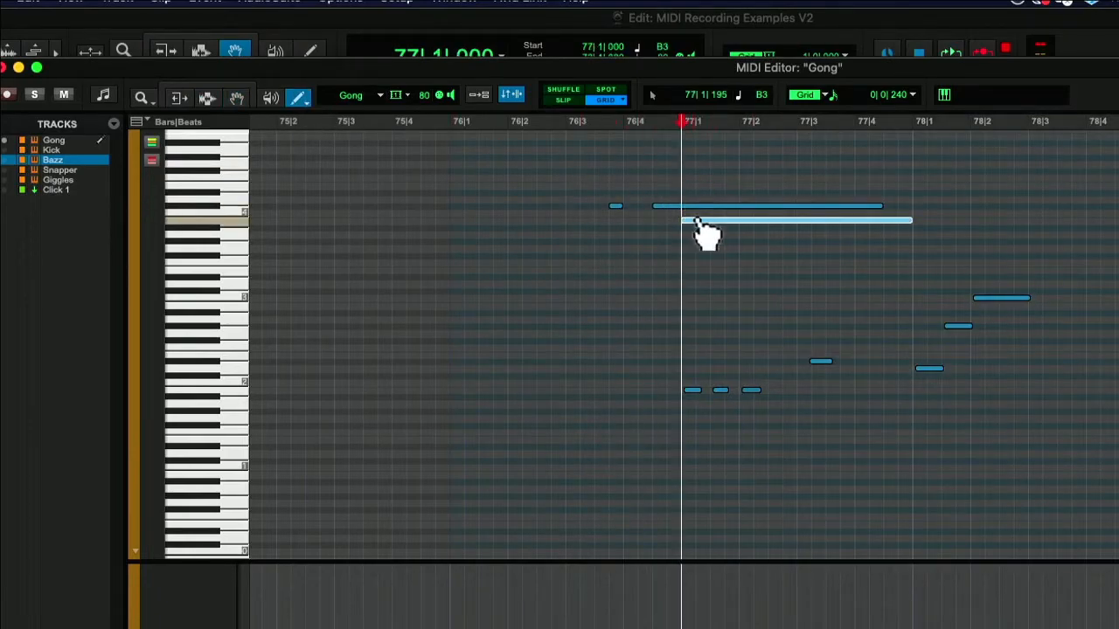
{"action": "key", "text": "super+z"}
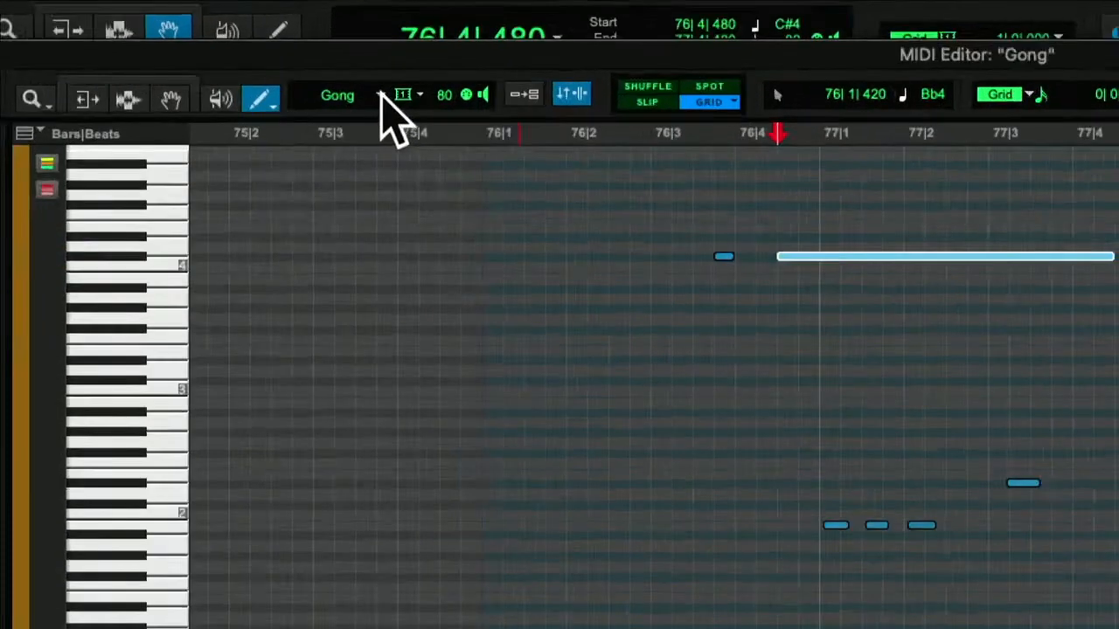
With the note duration at 1 bar, draw G#3 at 77|1|000, G3 at 77|1|720 and D4 at 78|1|000
{"action": "left_click", "coordinate": [402, 95]}
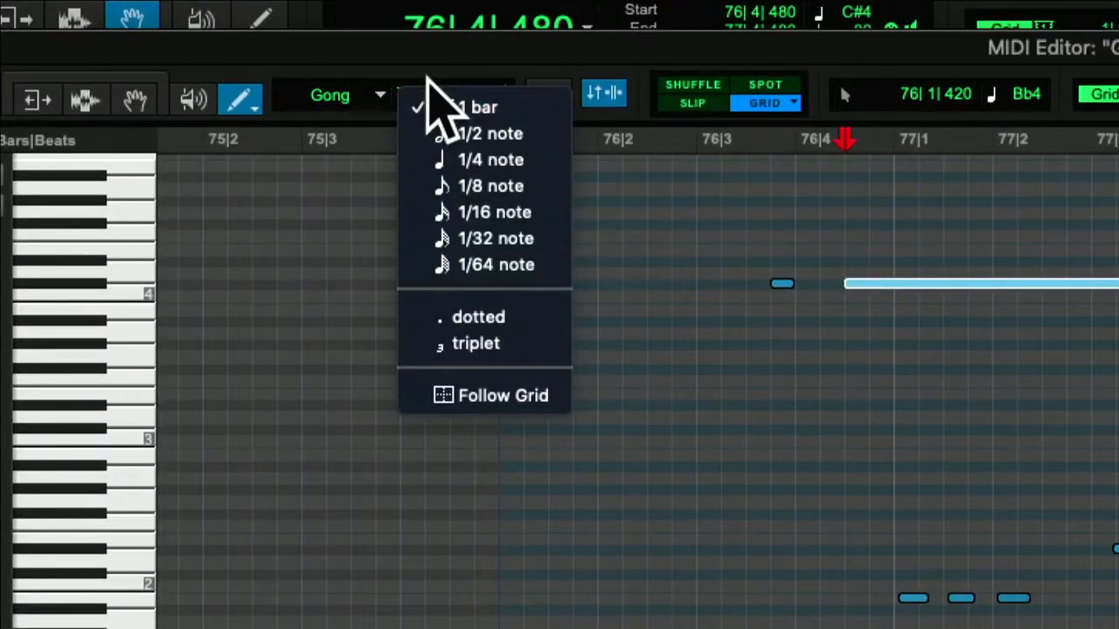
{"action": "left_click", "coordinate": [455, 107]}
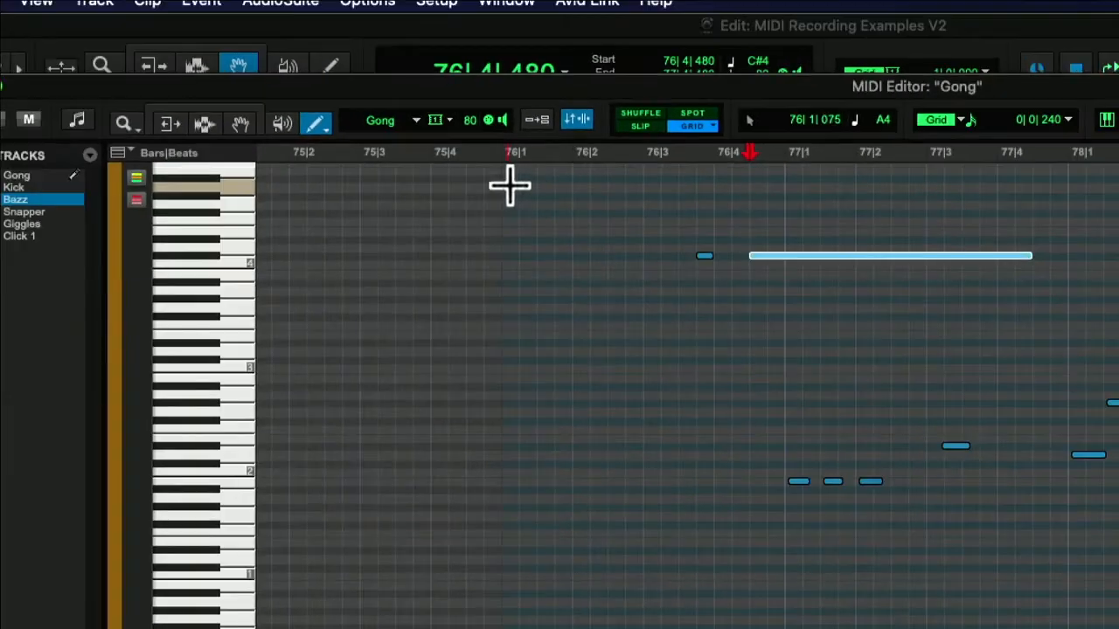
{"action": "left_click", "coordinate": [787, 300]}
{"action": "left_click", "coordinate": [837, 307]}
{"action": "scroll", "coordinate": [841, 310], "scroll_direction": "right", "scroll_amount": 5}
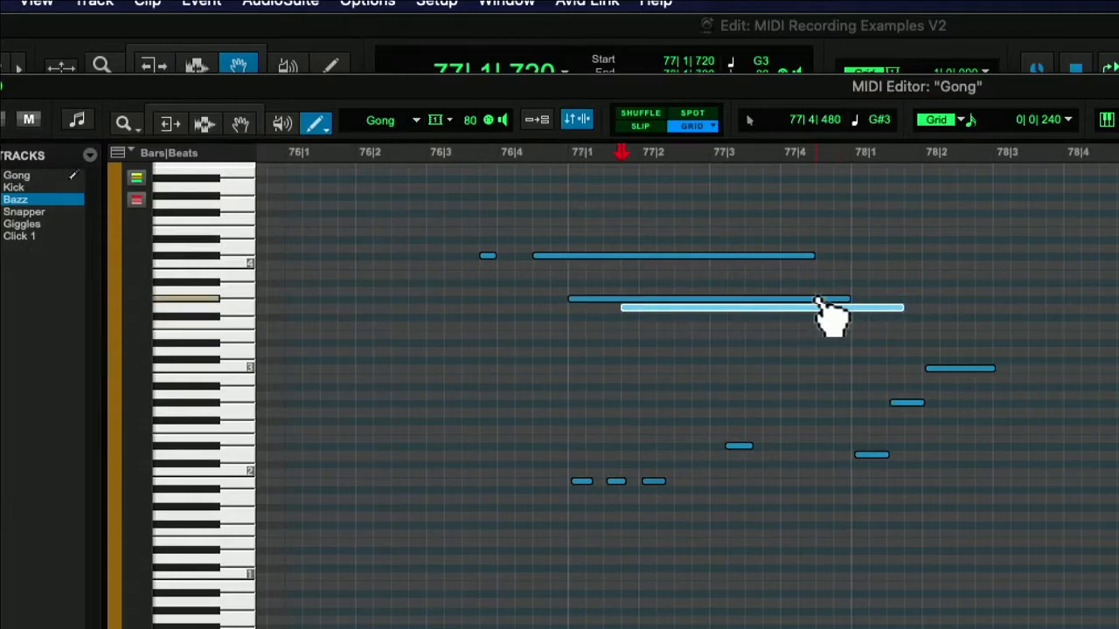
{"action": "left_click", "coordinate": [854, 248]}
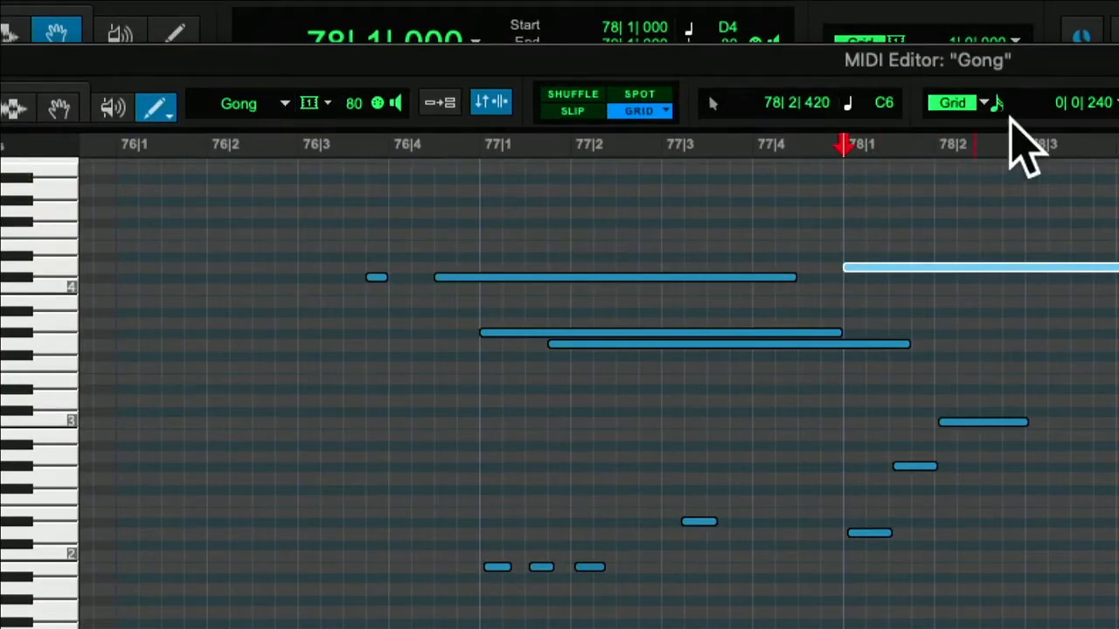
Check the grid value choices and draw an E4 note about one and a half beats long from 79|1|480
{"action": "left_click", "coordinate": [994, 104]}
{"action": "left_click", "coordinate": [1077, 112]}
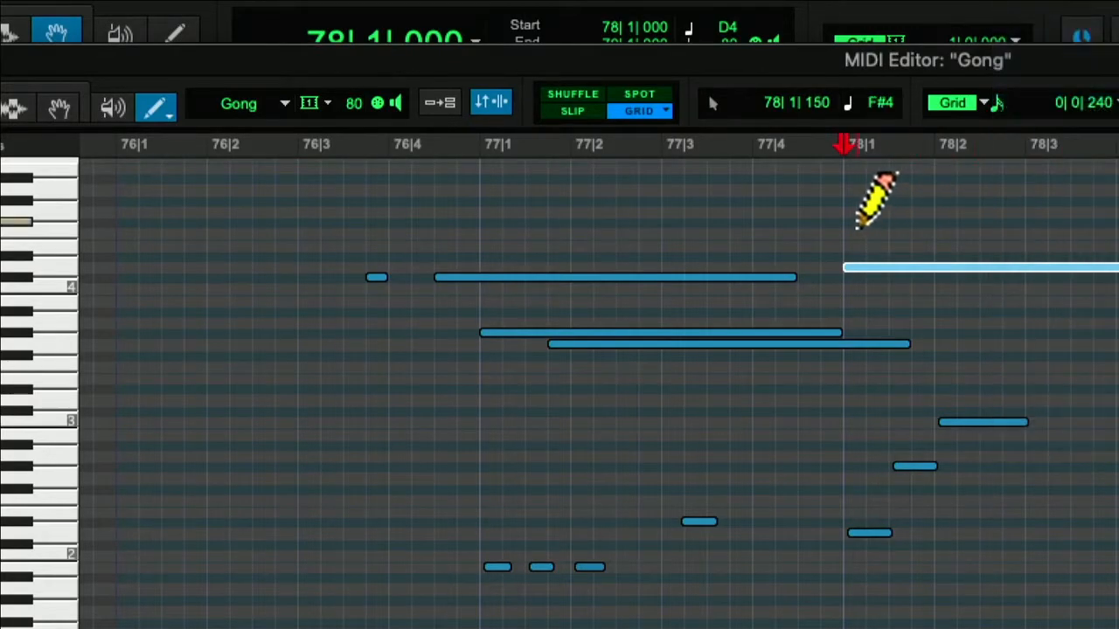
{"action": "scroll", "coordinate": [992, 201], "scroll_direction": "right", "scroll_amount": 3}
{"action": "scroll", "coordinate": [977, 226], "scroll_direction": "right", "scroll_amount": 2}
{"action": "mouse_move", "coordinate": [928, 244]}
{"action": "left_mouse_down"}
{"action": "mouse_move", "coordinate": [899, 241]}
{"action": "mouse_move", "coordinate": [972, 235]}
{"action": "mouse_move", "coordinate": [904, 227]}
{"action": "mouse_move", "coordinate": [1062, 241]}
{"action": "left_mouse_up"}
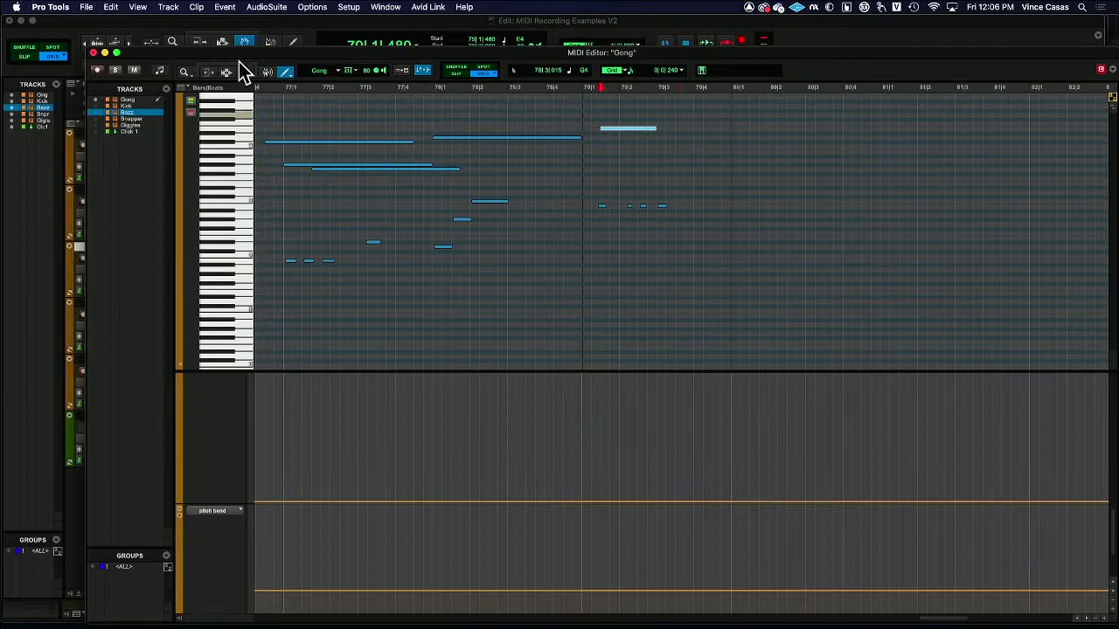
Show only the Bazz track's notes and draw a one-bar A2 note at 84|1|000
{"action": "left_click", "coordinate": [95, 113]}
{"action": "left_click", "coordinate": [96, 100]}
{"action": "scroll", "coordinate": [288, 134], "scroll_direction": "right", "scroll_amount": 10}
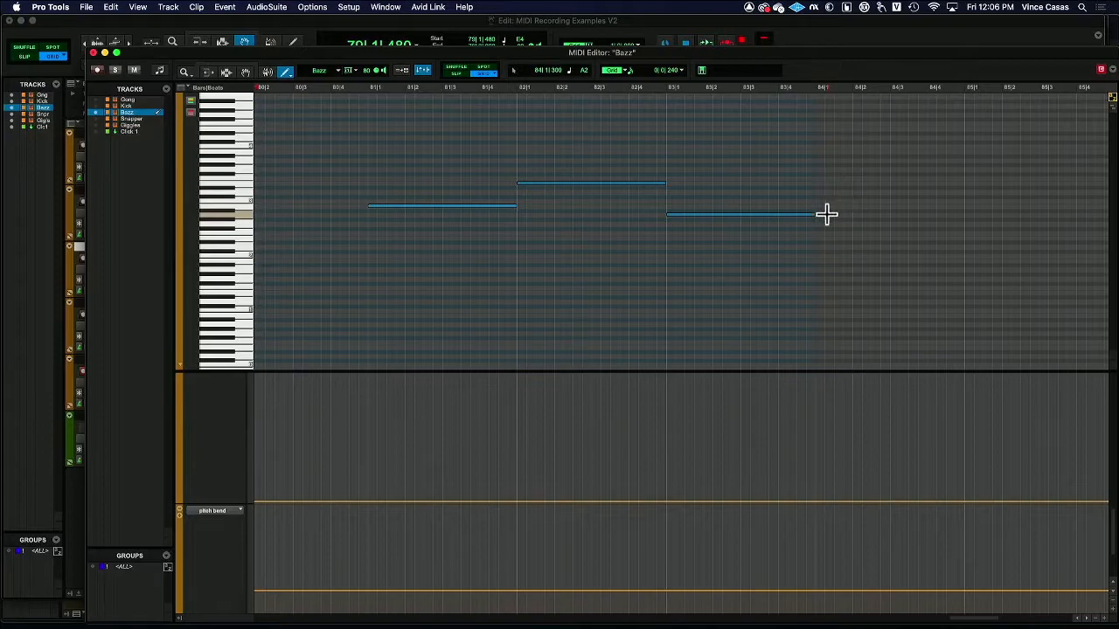
{"action": "scroll", "coordinate": [877, 217], "scroll_direction": "right", "scroll_amount": 3}
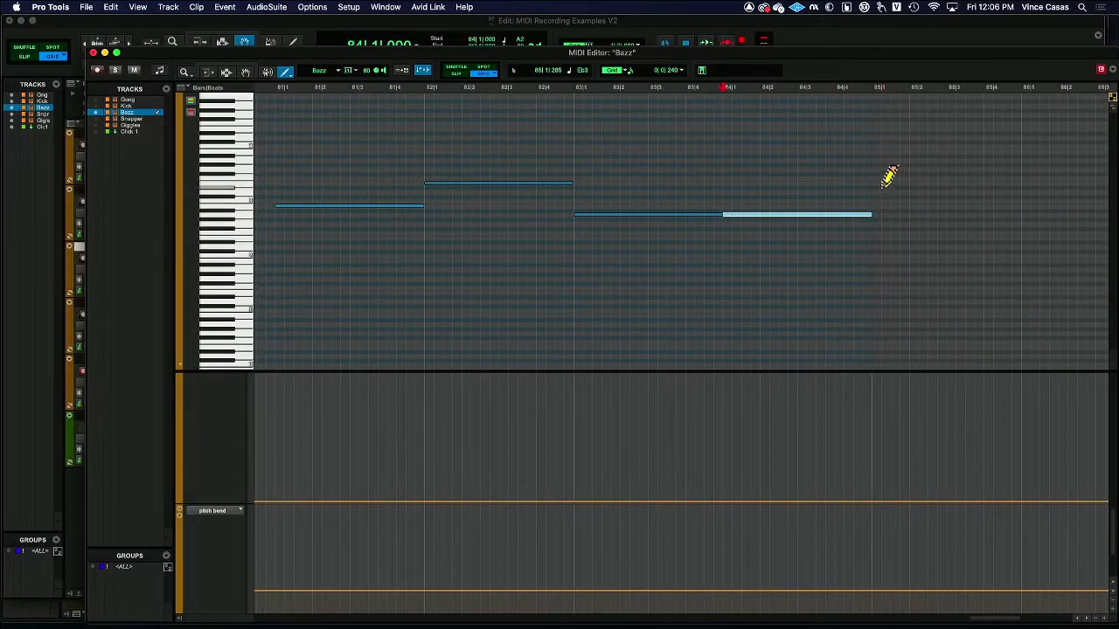
Draw one-bar notes E3 at 85|1|000 and C3 at 86|1|000, undoing a first E3 placed at 85|1|240
{"action": "left_click", "coordinate": [883, 182]}
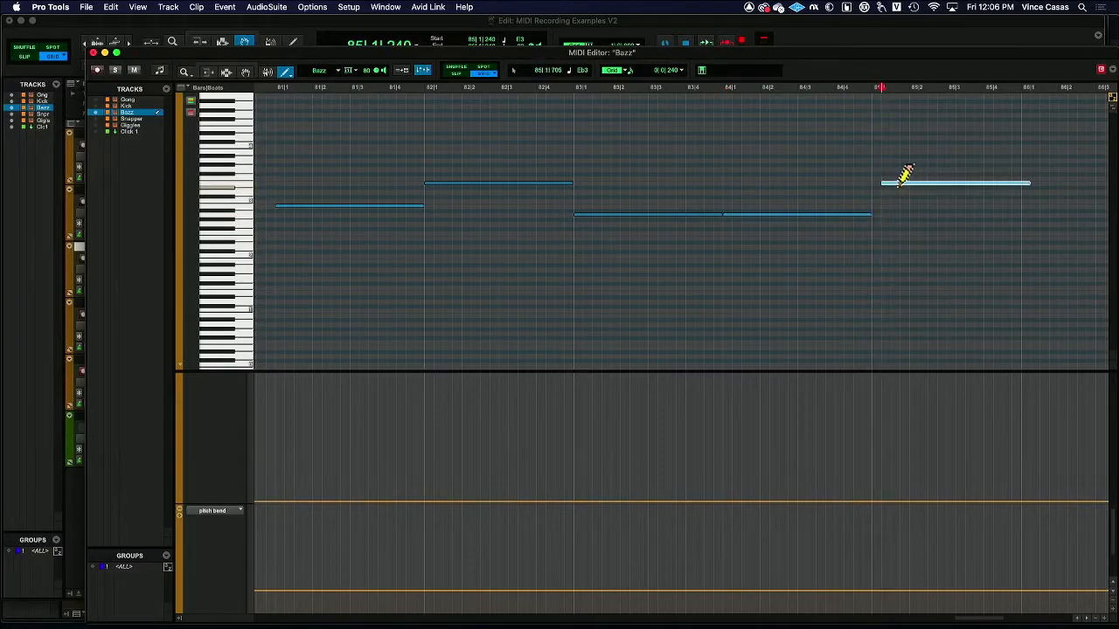
{"action": "key", "text": "super+z"}
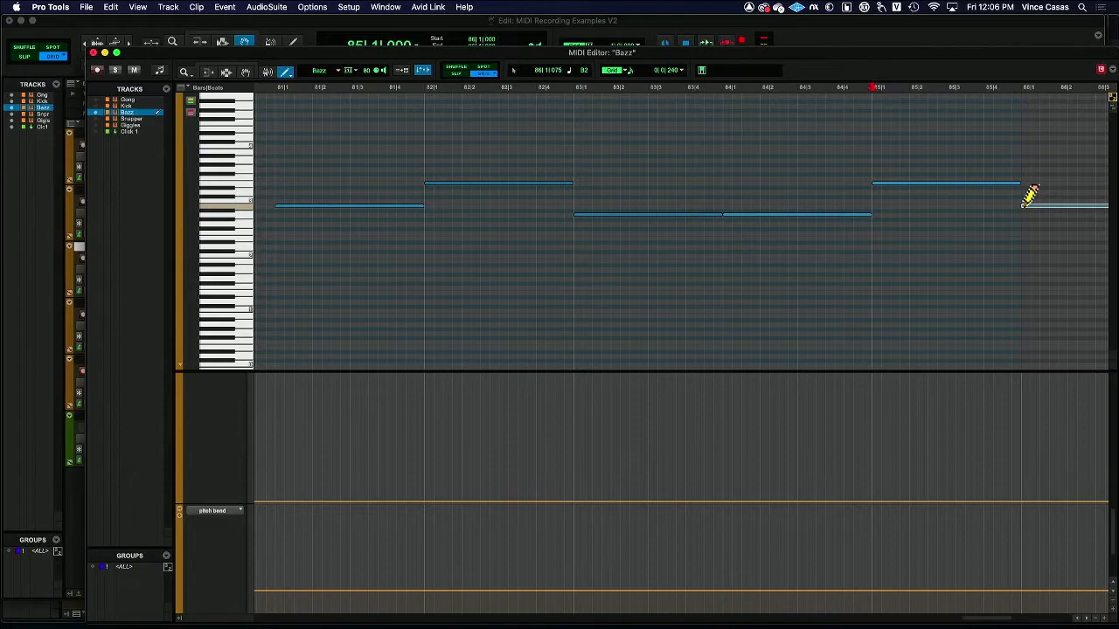
{"action": "left_click", "coordinate": [1024, 199]}
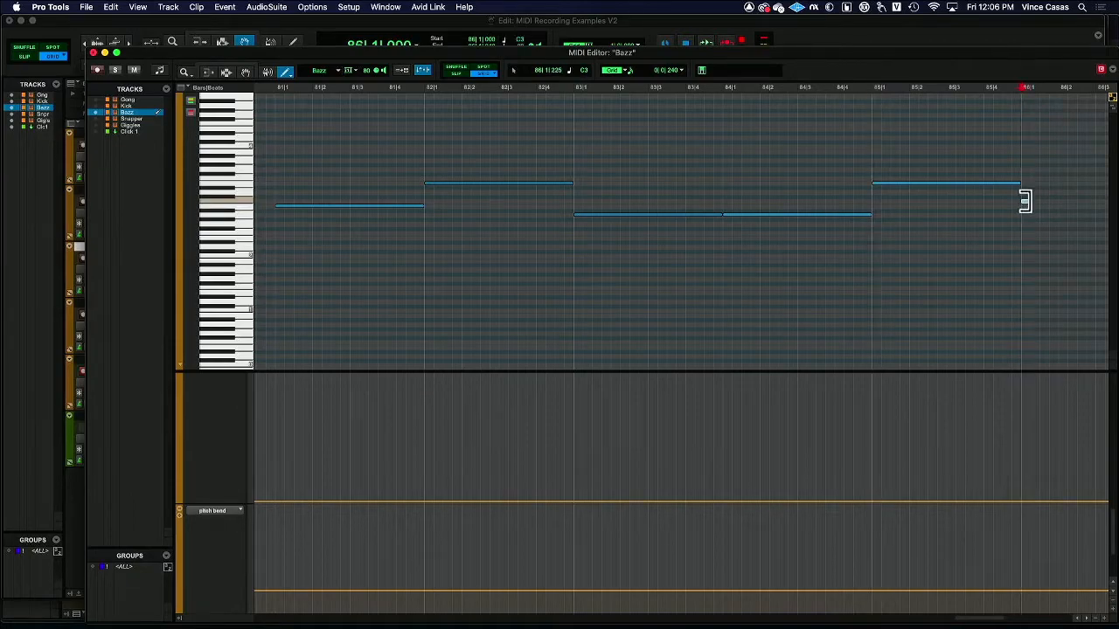
{"action": "left_click", "coordinate": [1022, 186]}
{"action": "scroll", "coordinate": [1023, 201], "scroll_direction": "right", "scroll_amount": 3}
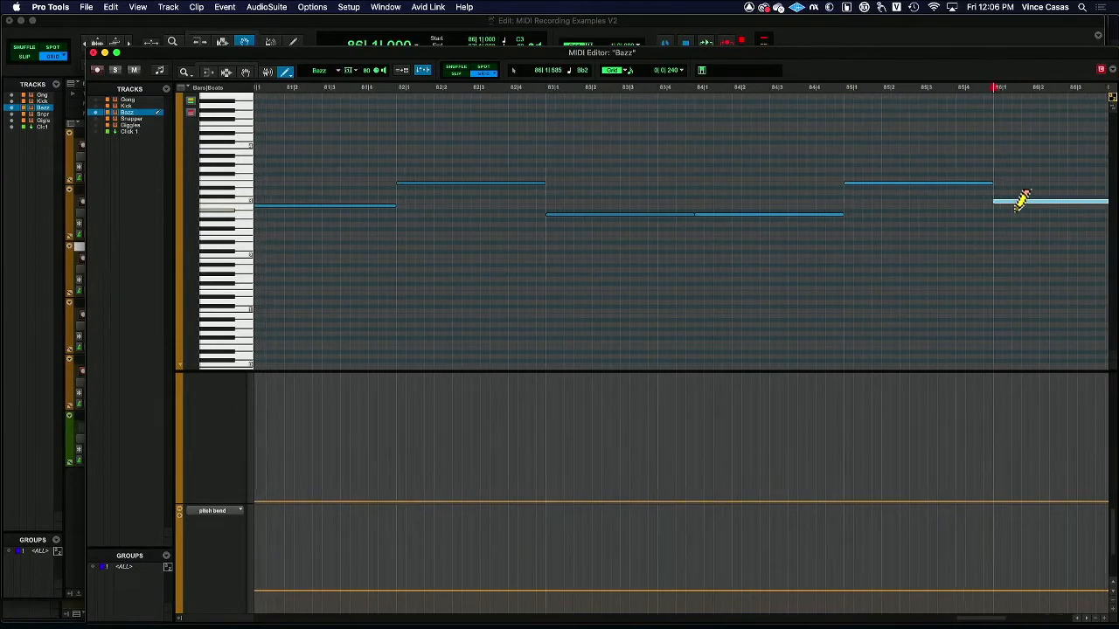
Select the Bazz notes in bars 81 to 83 with the Grabber tool and delete them
{"action": "left_click", "coordinate": [243, 70]}
{"action": "mouse_move", "coordinate": [309, 129]}
{"action": "left_mouse_down"}
{"action": "mouse_move", "coordinate": [435, 215]}
{"action": "mouse_move", "coordinate": [565, 283]}
{"action": "left_mouse_up"}
{"action": "key", "text": "Delete"}
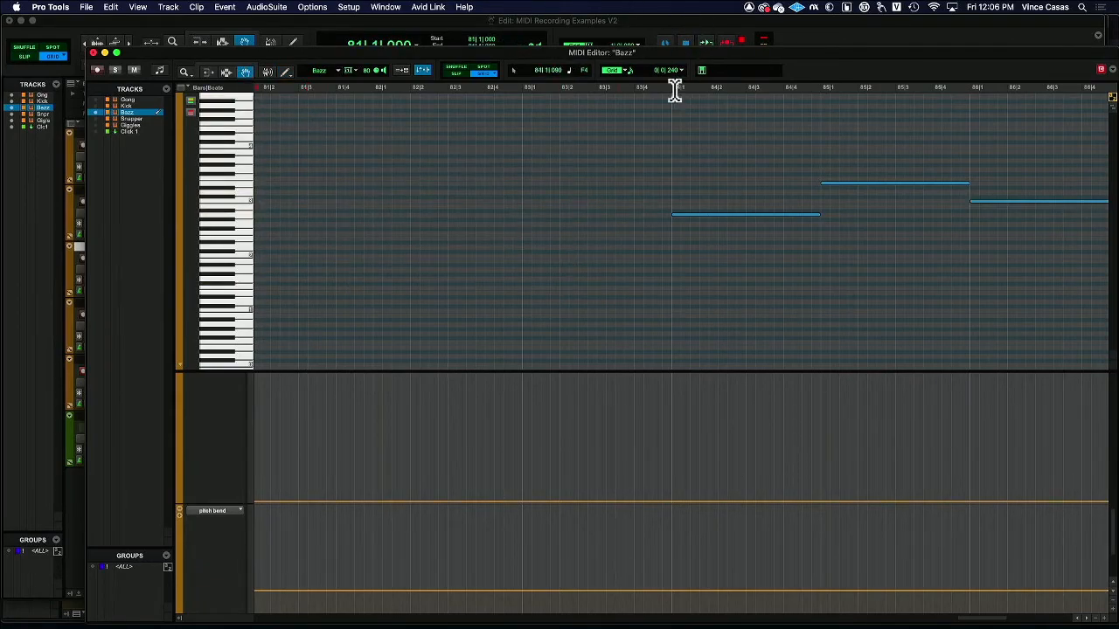
Play back the Bazz notes from 84|1|000 and stop after the third note starts
{"action": "scroll", "coordinate": [670, 90], "scroll_direction": "right", "scroll_amount": 10}
{"action": "scroll", "coordinate": [671, 90], "scroll_direction": "right", "scroll_amount": 5}
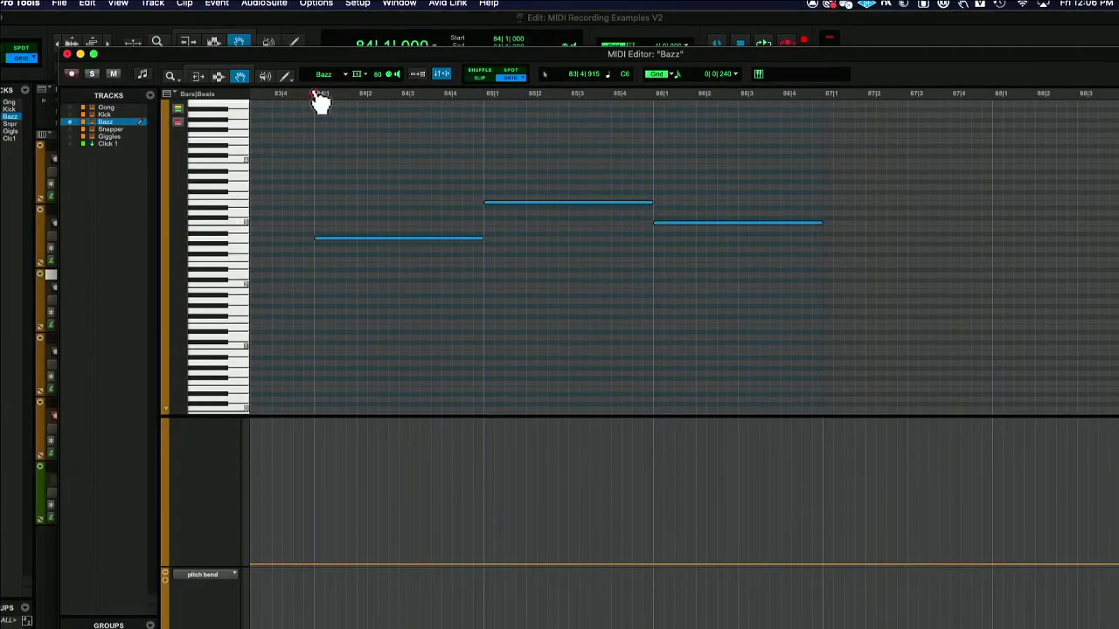
{"action": "key", "text": "space"}
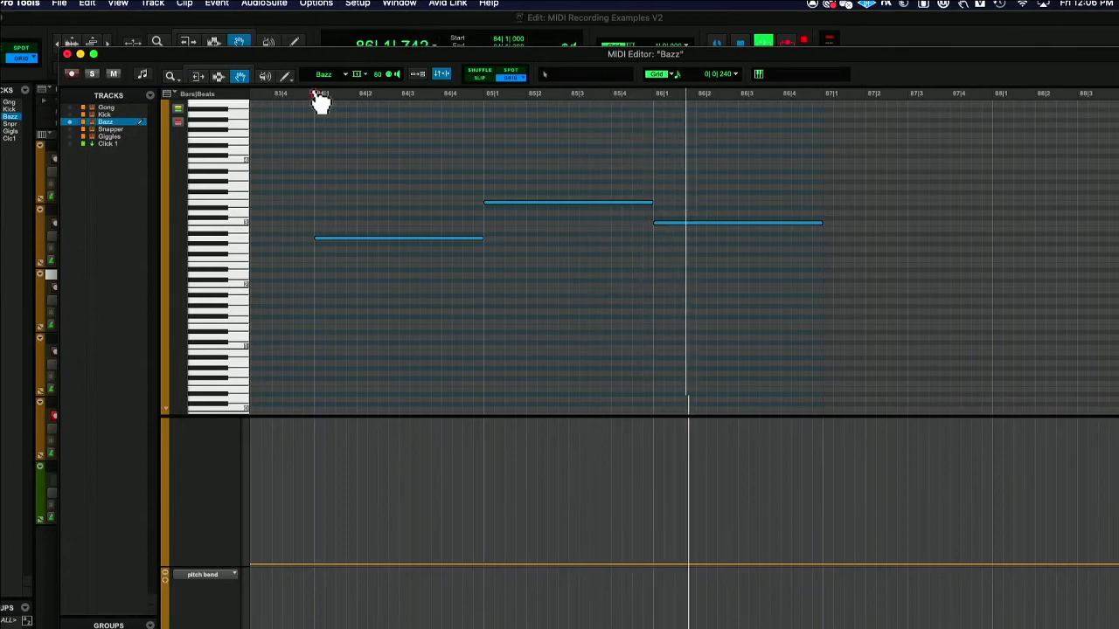
{"action": "key", "text": "space"}
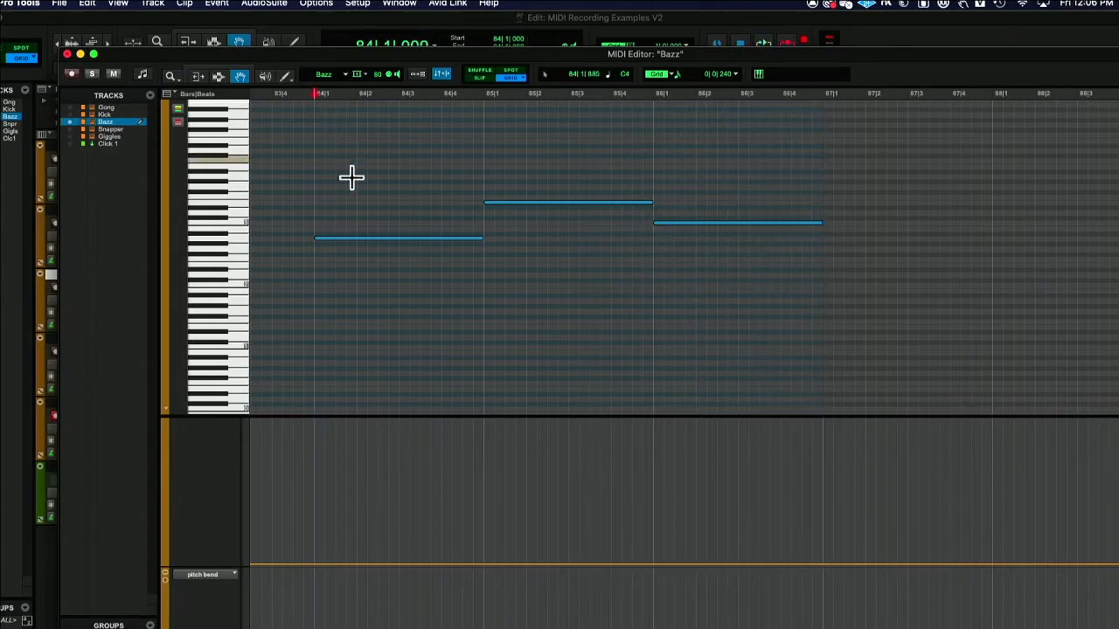
In the velocity lane, raise the velocity of the A2 note at bar 84 and lower that of the E3 note at bar 85
{"action": "scroll", "coordinate": [357, 455], "scroll_direction": "up", "scroll_amount": 5}
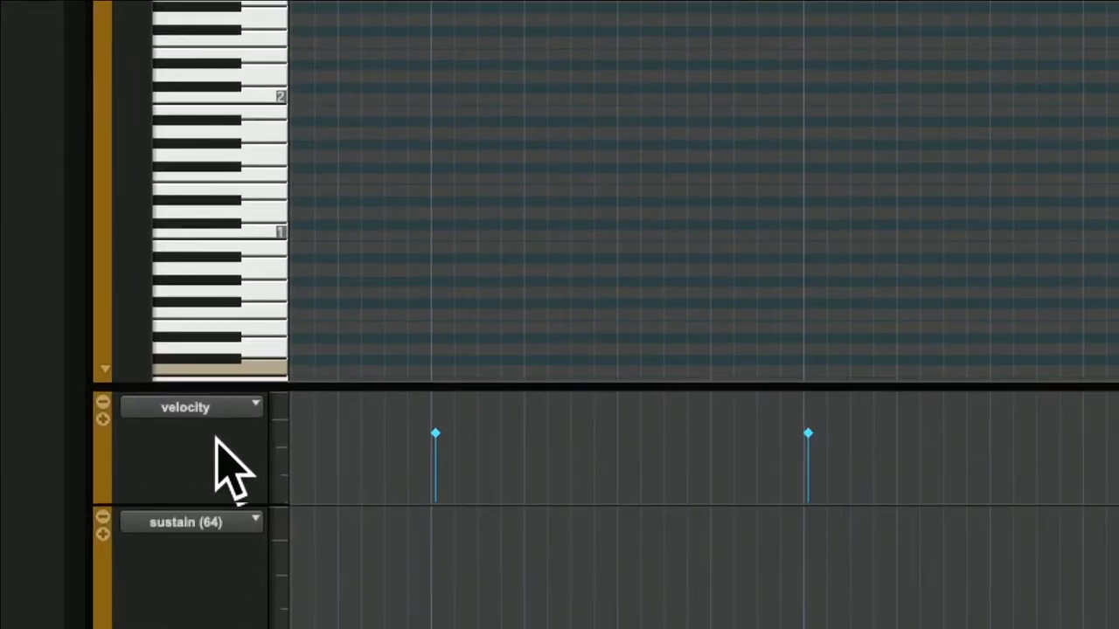
{"action": "scroll", "coordinate": [234, 604], "scroll_direction": "down", "scroll_amount": 2}
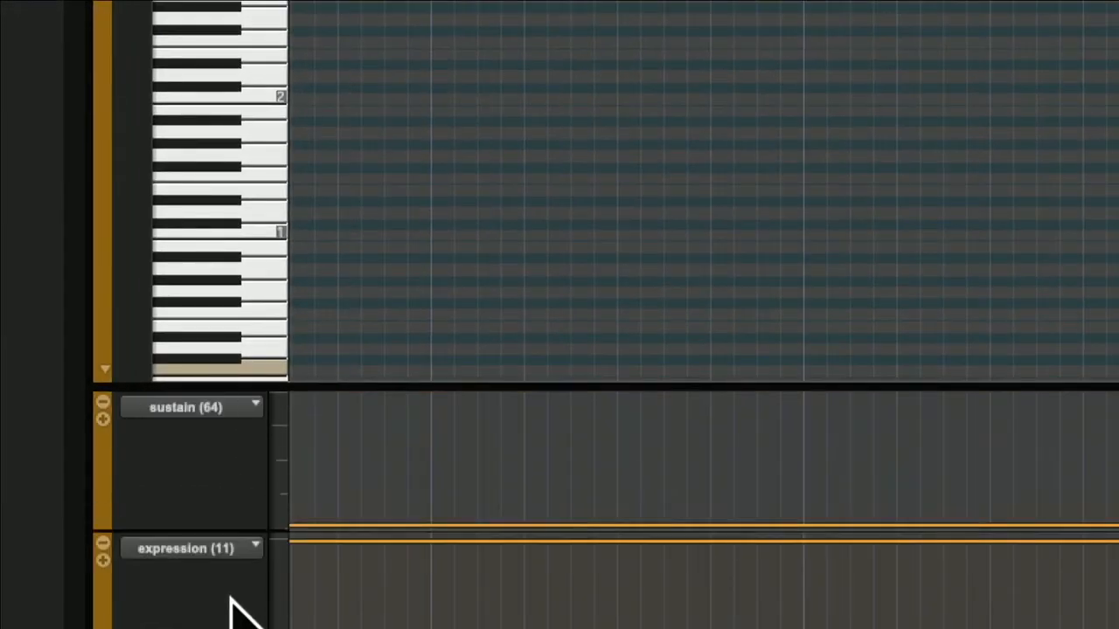
{"action": "scroll", "coordinate": [236, 612], "scroll_direction": "up", "scroll_amount": 2}
{"action": "left_click", "coordinate": [220, 411]}
{"action": "left_click", "coordinate": [222, 415]}
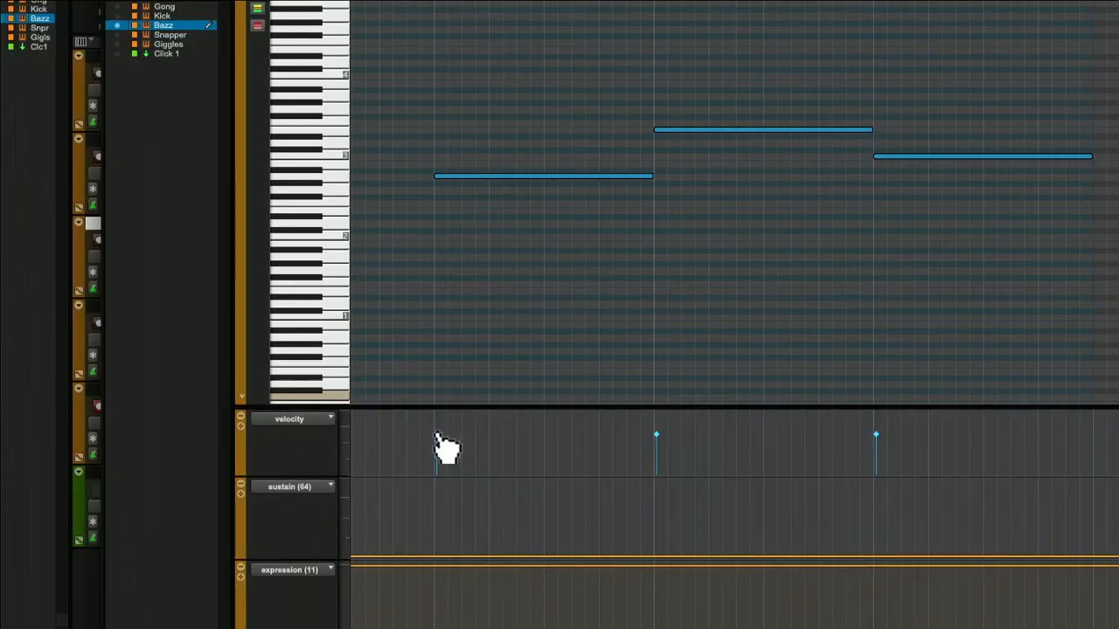
{"action": "mouse_move", "coordinate": [438, 435]}
{"action": "left_mouse_down"}
{"action": "mouse_move", "coordinate": [435, 452]}
{"action": "mouse_move", "coordinate": [436, 422]}
{"action": "left_mouse_up"}
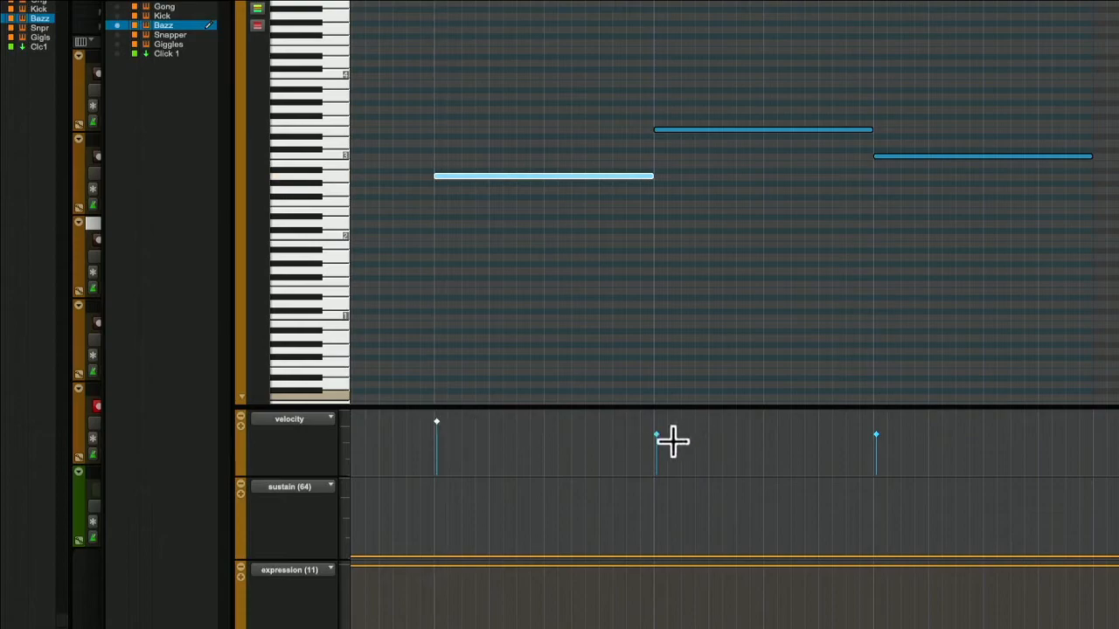
{"action": "mouse_move", "coordinate": [657, 435]}
{"action": "left_mouse_down"}
{"action": "mouse_move", "coordinate": [659, 472]}
{"action": "mouse_move", "coordinate": [656, 456]}
{"action": "left_mouse_up"}
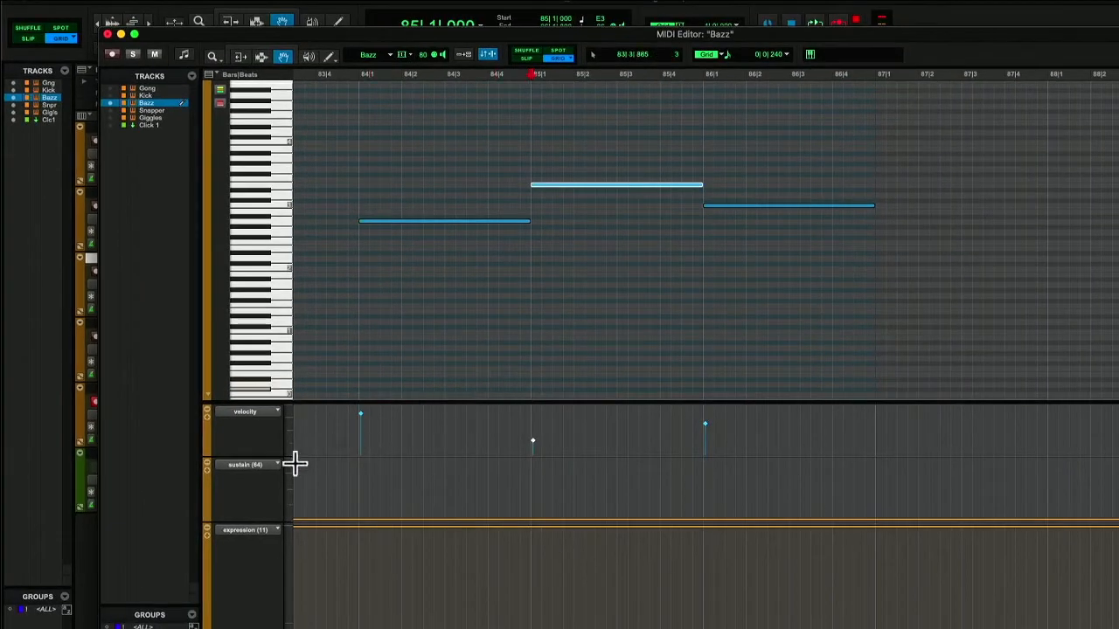
Pencil a wavy pitch bend curve from 84|1|000 to just before 87|2 and play it back from 84|1|000
{"action": "scroll", "coordinate": [268, 505], "scroll_direction": "down", "scroll_amount": 5}
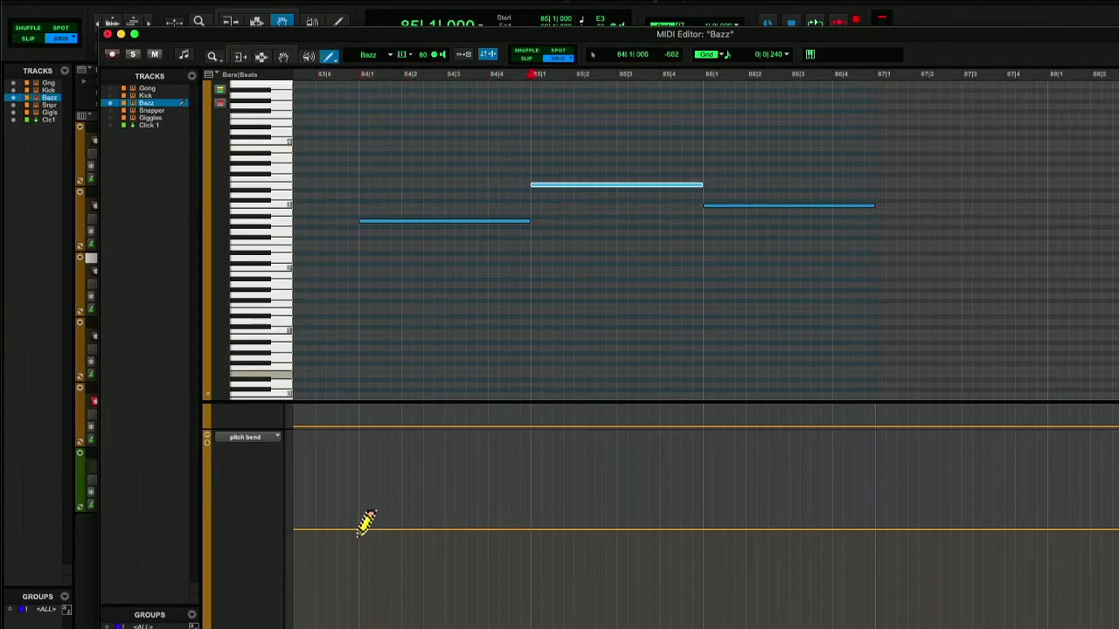
{"action": "left_click_drag", "start_coordinate": [884, 585], "coordinate": [909, 556]}
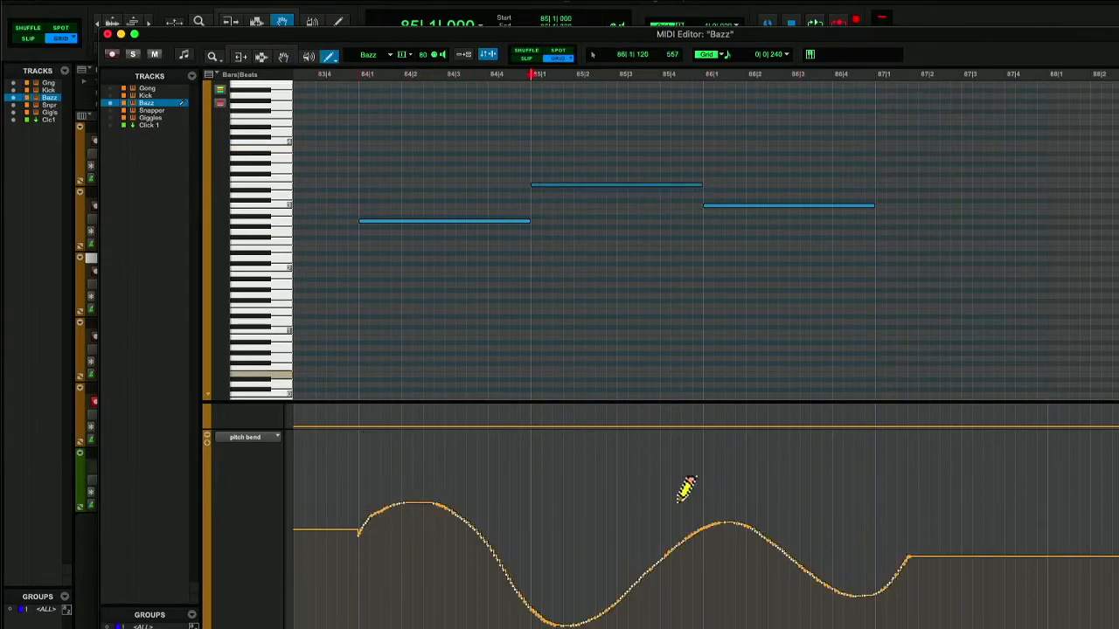
{"action": "left_click", "coordinate": [359, 77]}
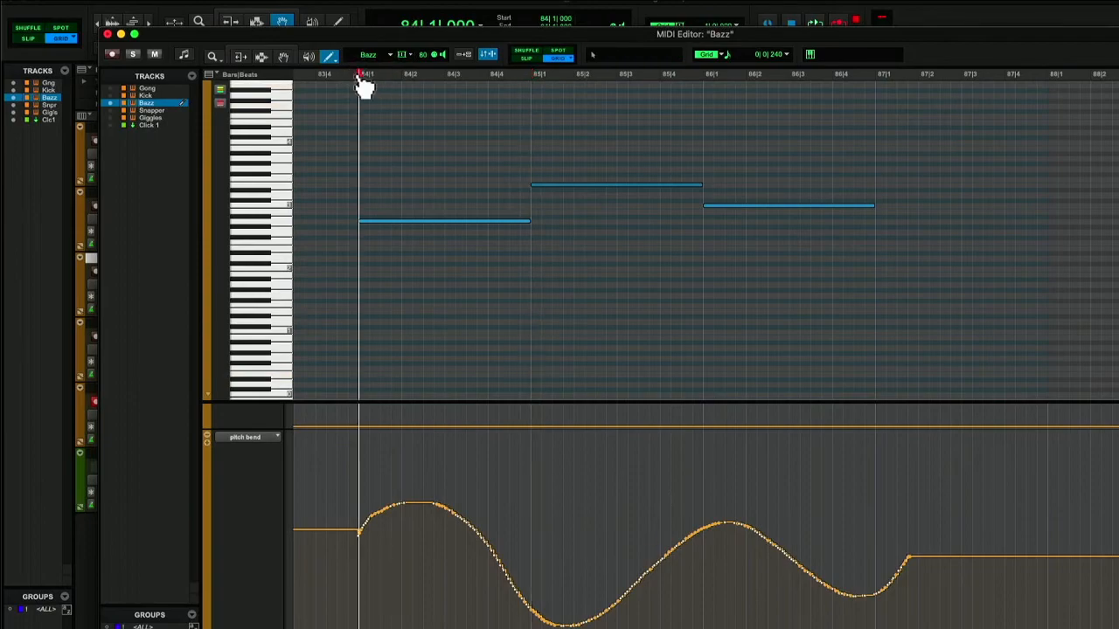
{"action": "key", "text": "space"}
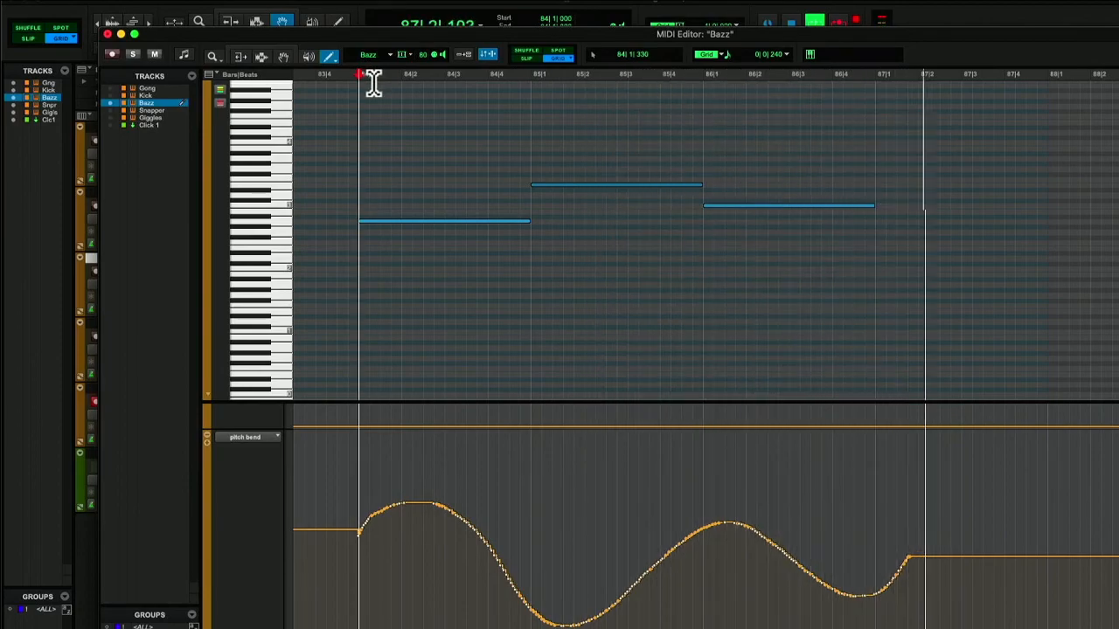
{"action": "key", "text": "space"}
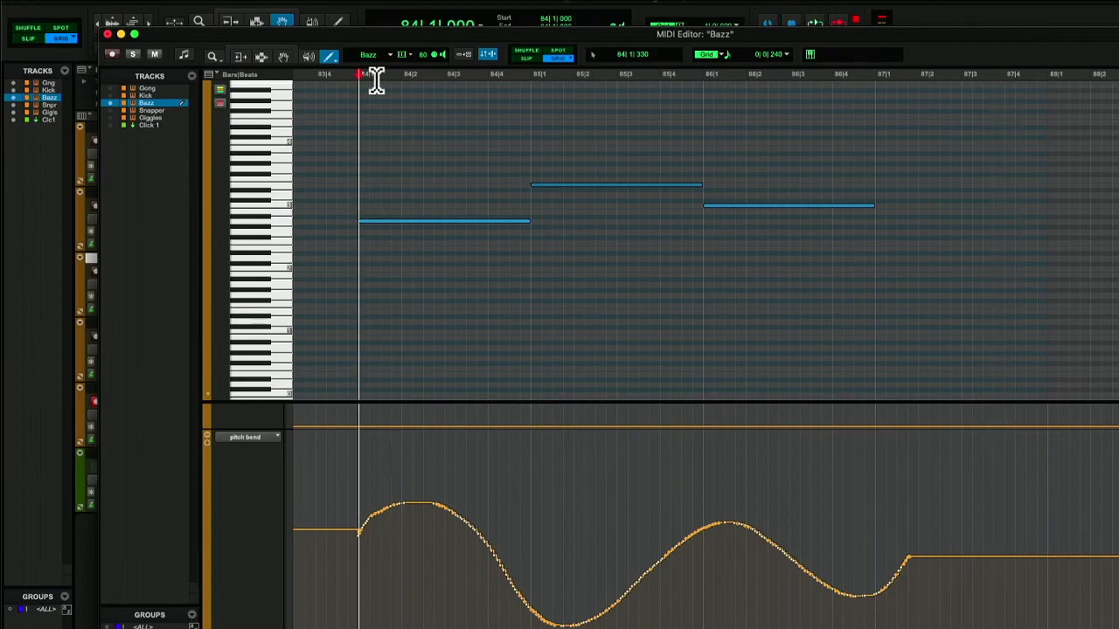